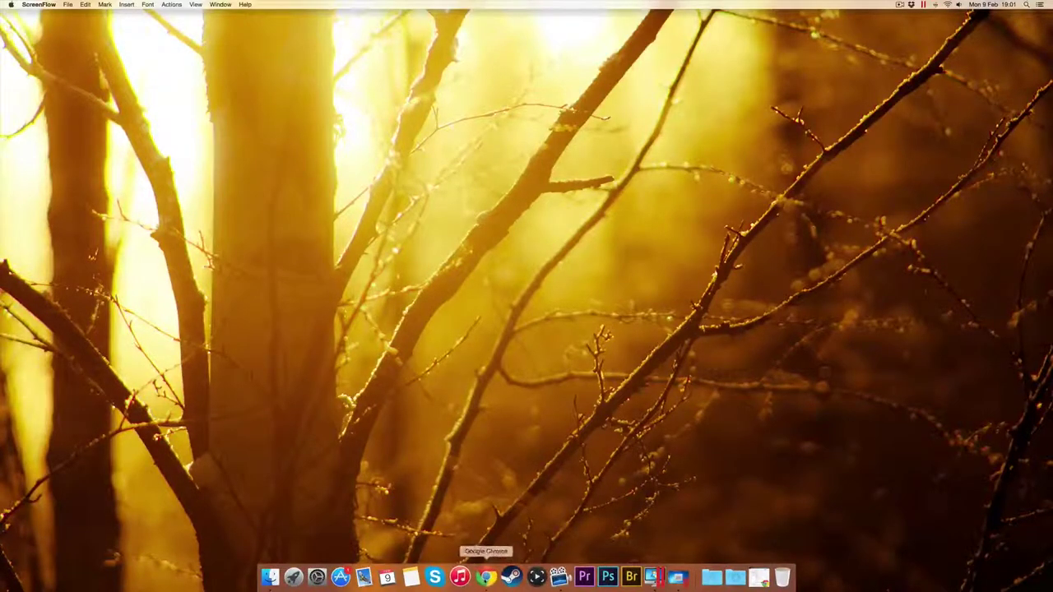
Open a new Chrome window and load the audacity.sourceforge.net/download page.
right_click(485, 577)
left_click(568, 496)
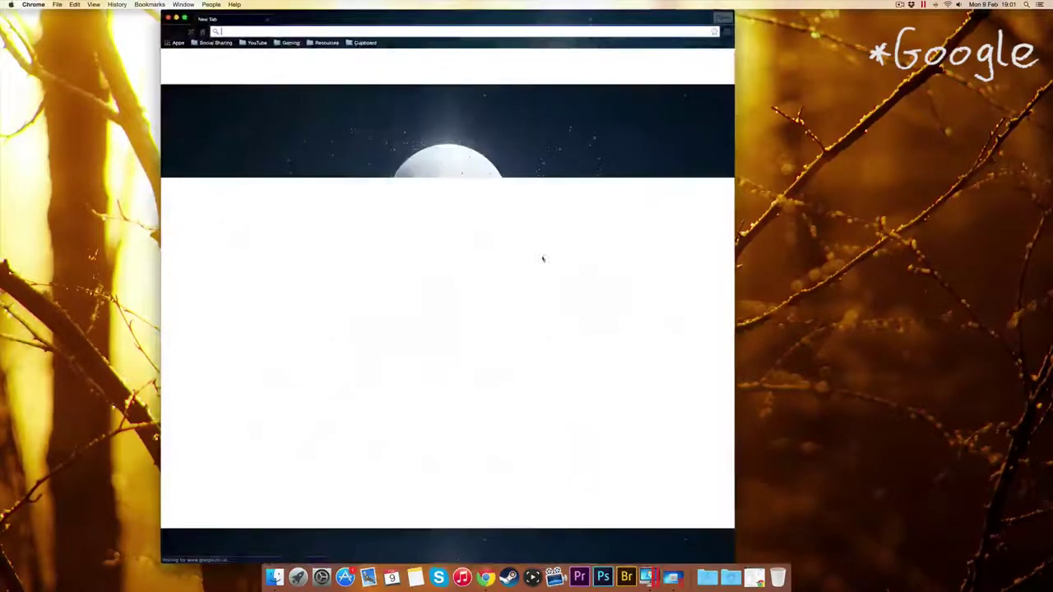
left_click_drag(385, 27, 447, 27)
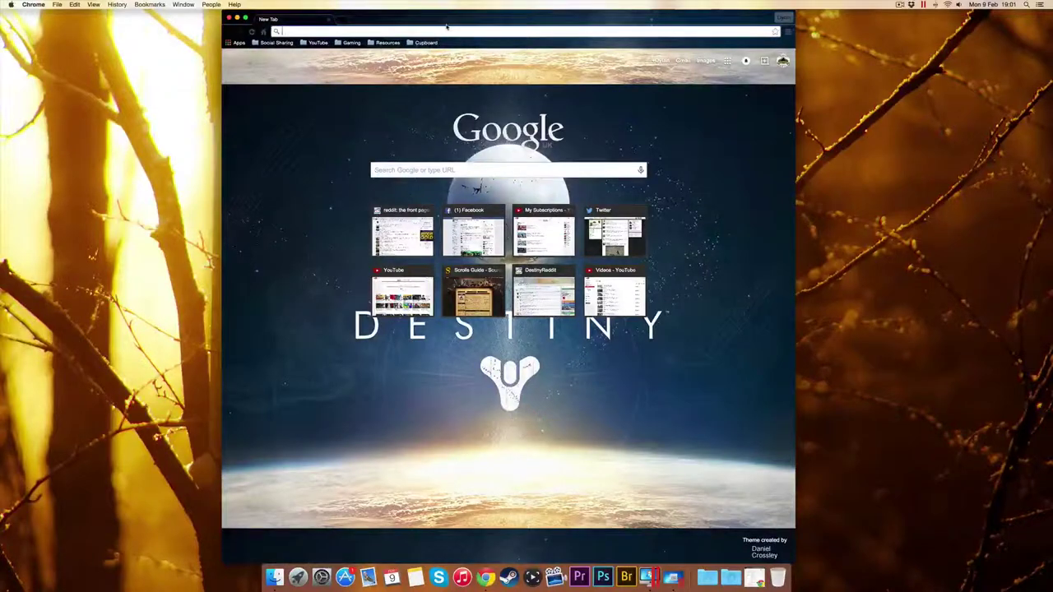
type("audacity.sourceforge.net/download/")
key("Return")
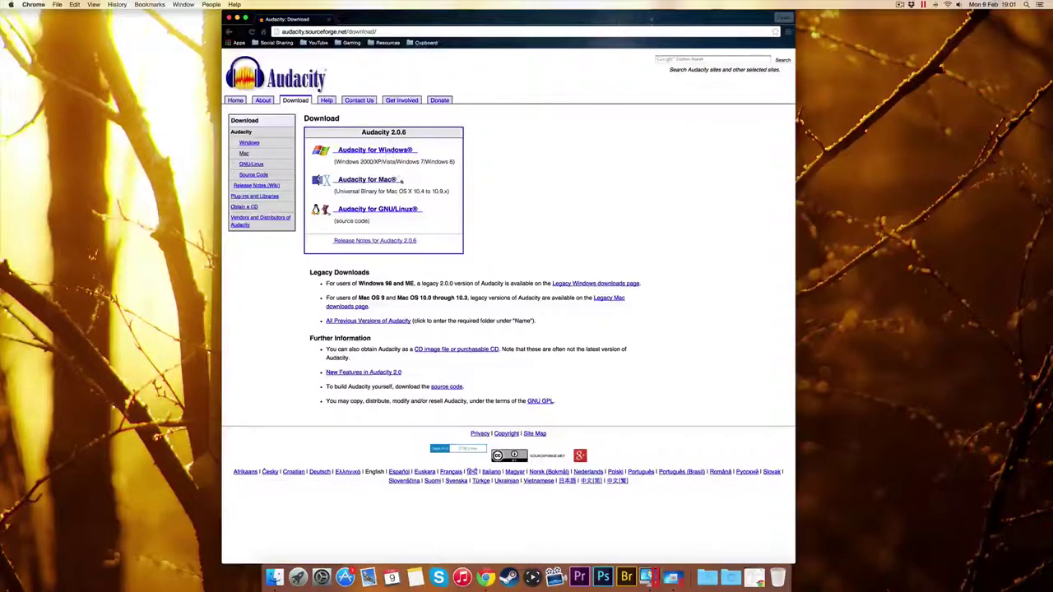
Download the Audacity 2.0.6 Mac installer to the Desktop and close the browser window.
left_click(371, 179)
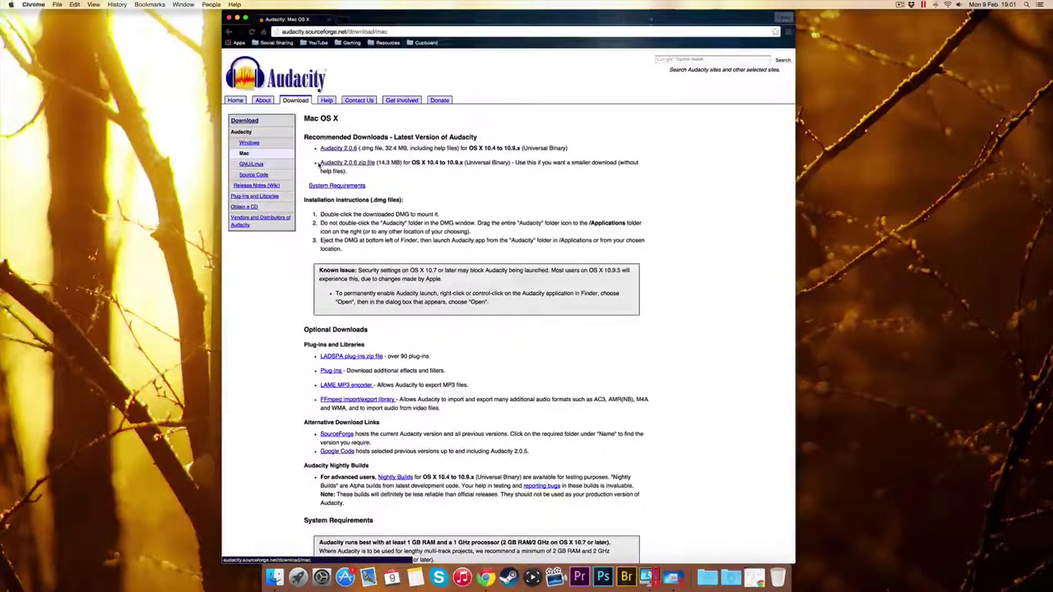
left_click(333, 149)
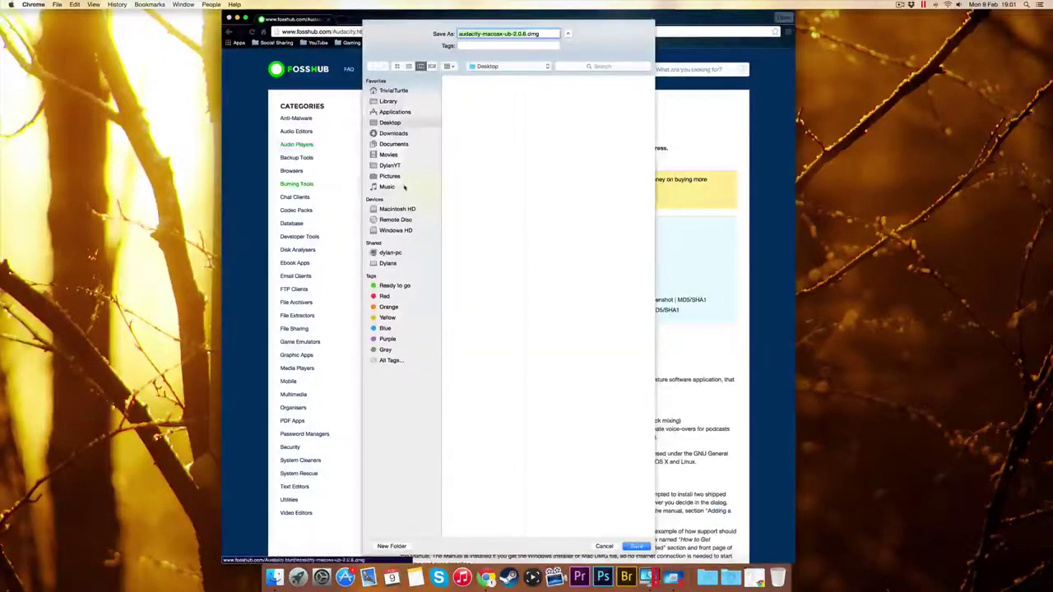
left_click(636, 546)
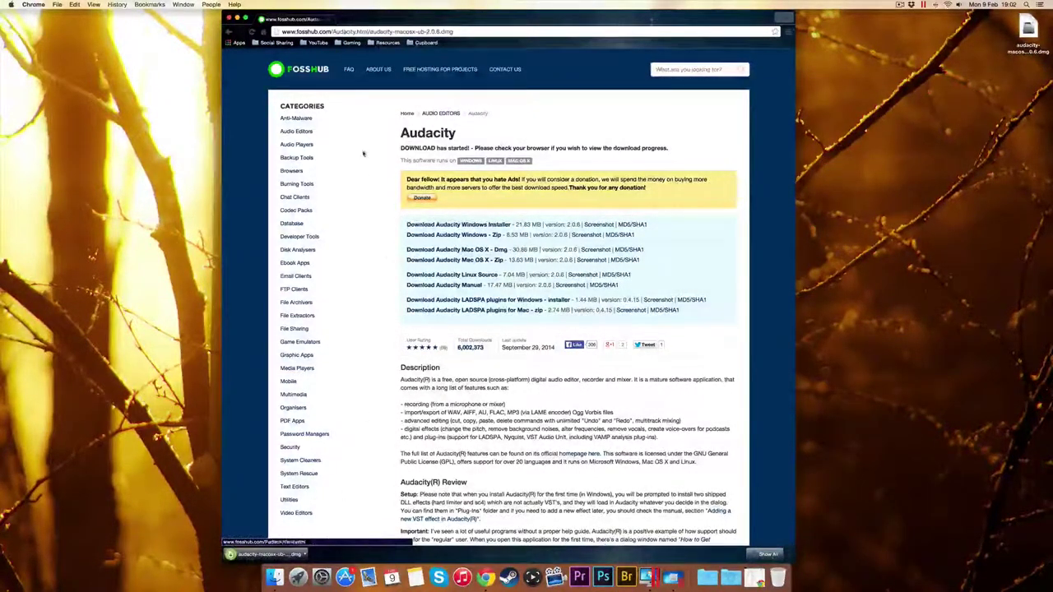
left_click(228, 17)
left_click(685, 130)
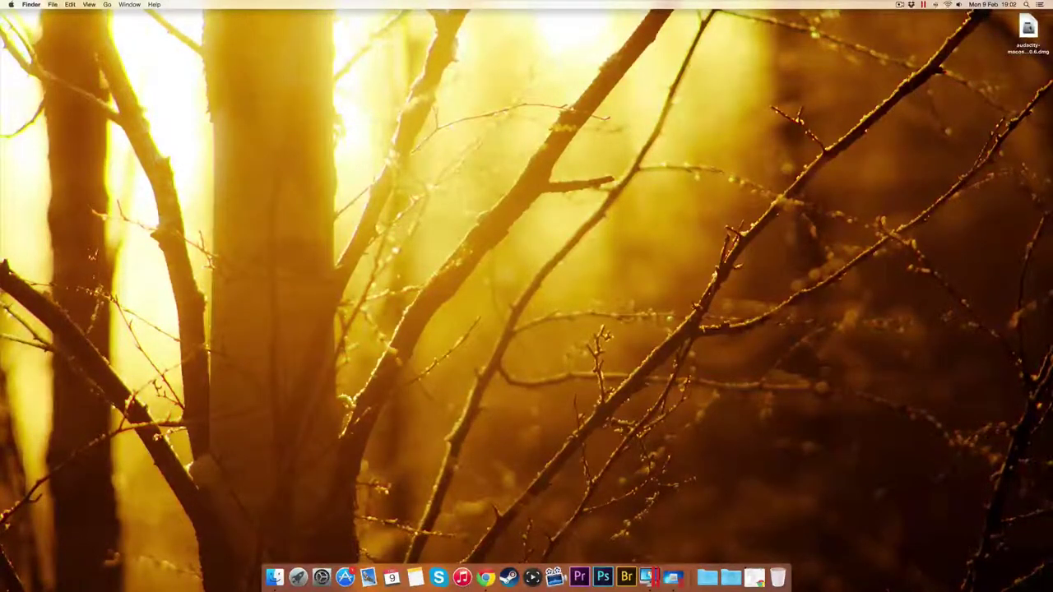
Open the Audacity disk image and copy the Audacity folder into Applications.
double_click(1028, 29)
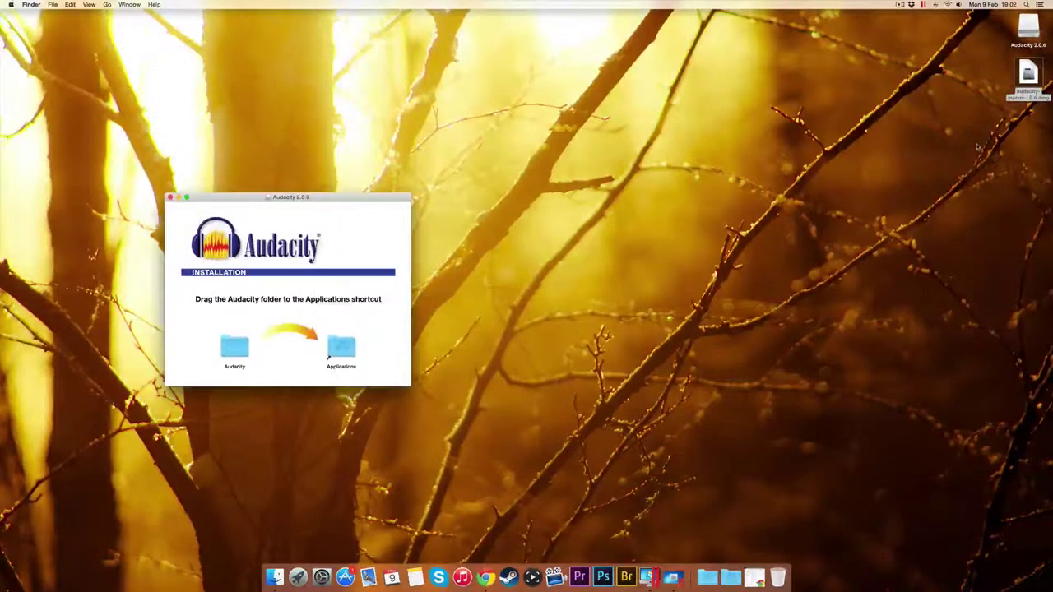
left_click(240, 354)
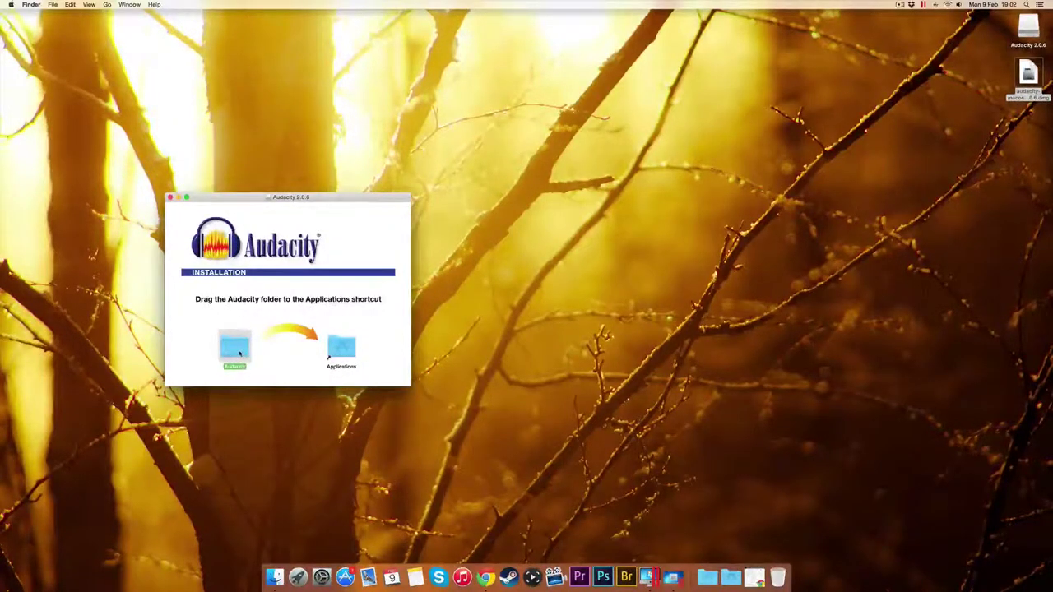
left_click_drag(240, 353, 349, 354)
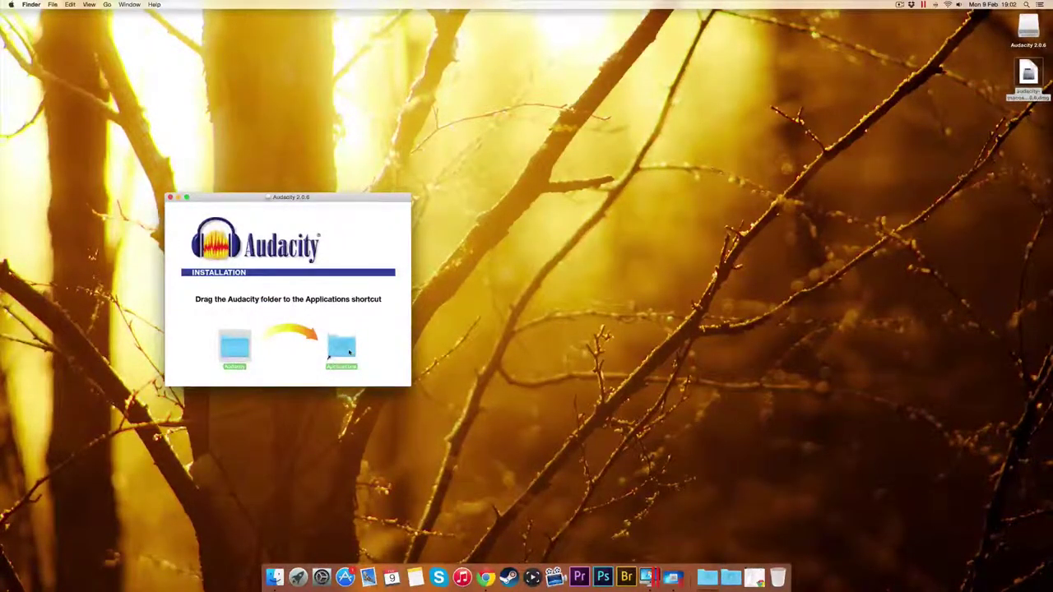
left_click(169, 199)
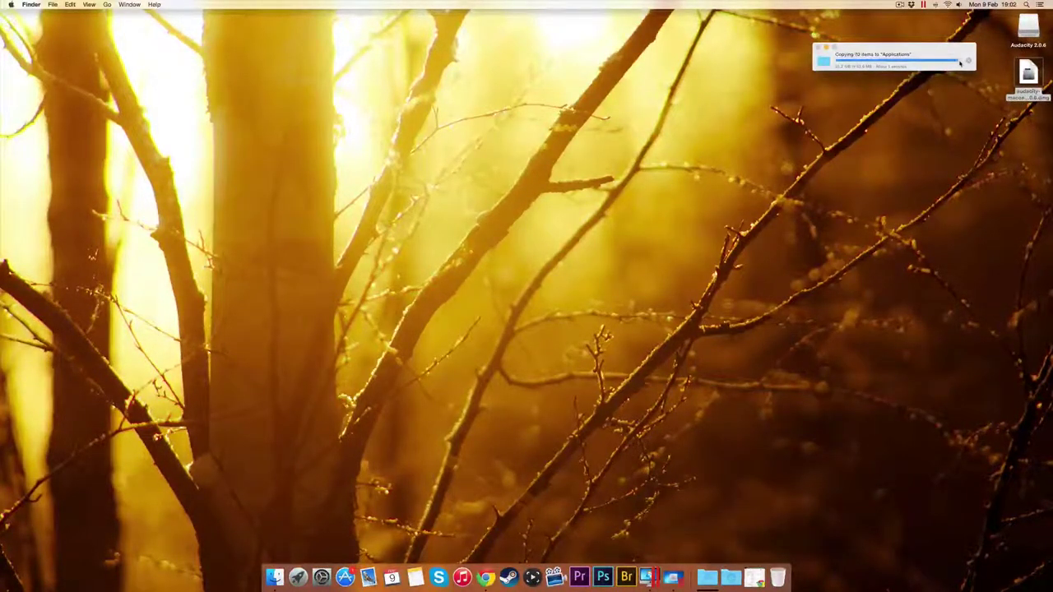
Eject the Audacity 2.0.6 volume and move the downloaded dmg to the Trash.
right_click(1028, 30)
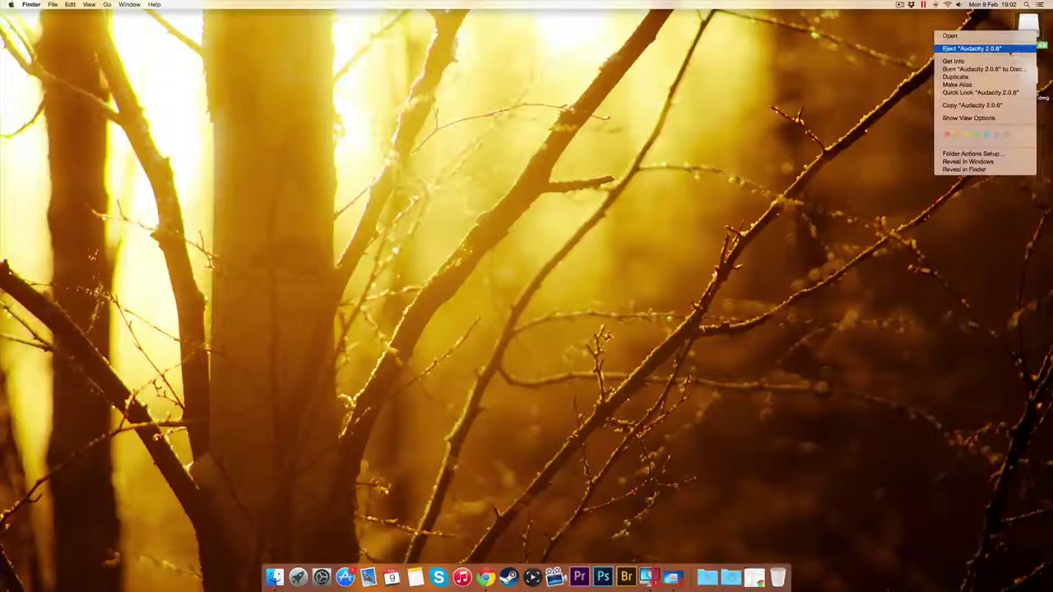
left_click(971, 35)
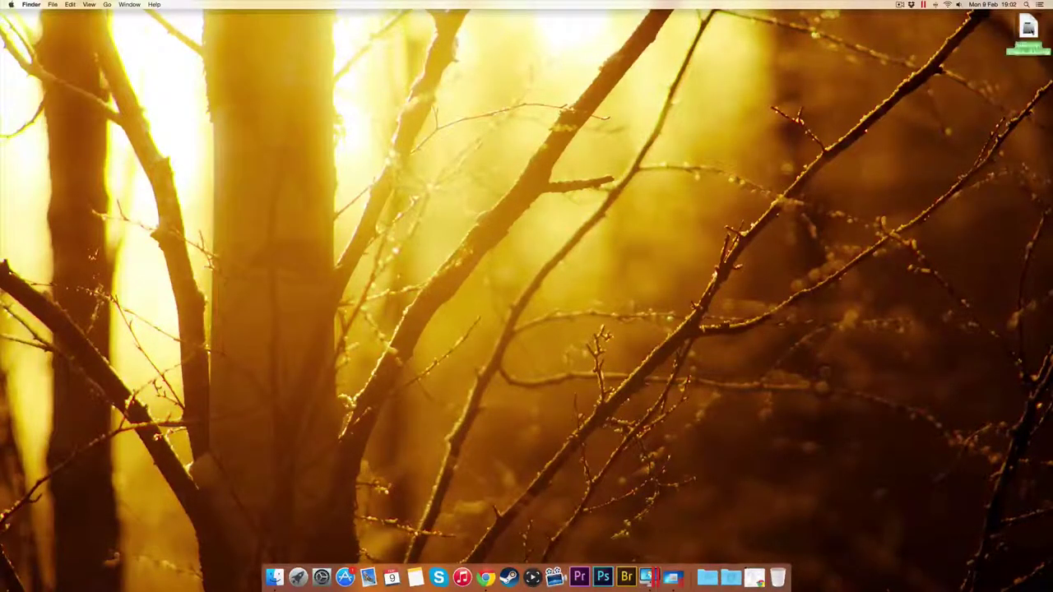
left_click_drag(1029, 29, 785, 579)
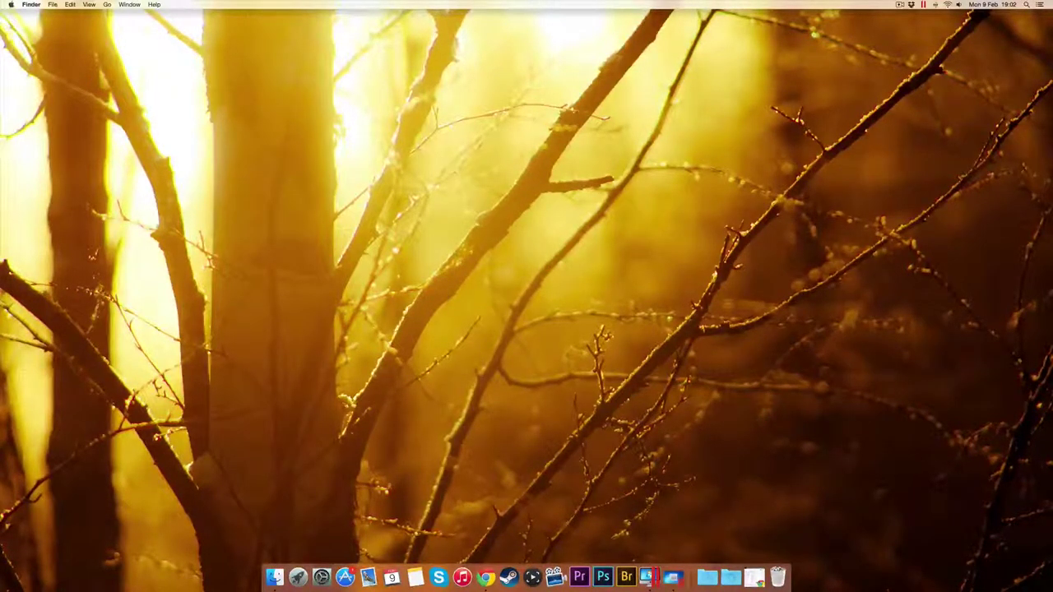
Launch Audacity from its folder in Applications, confirming the downloaded-app prompt.
left_click(709, 577)
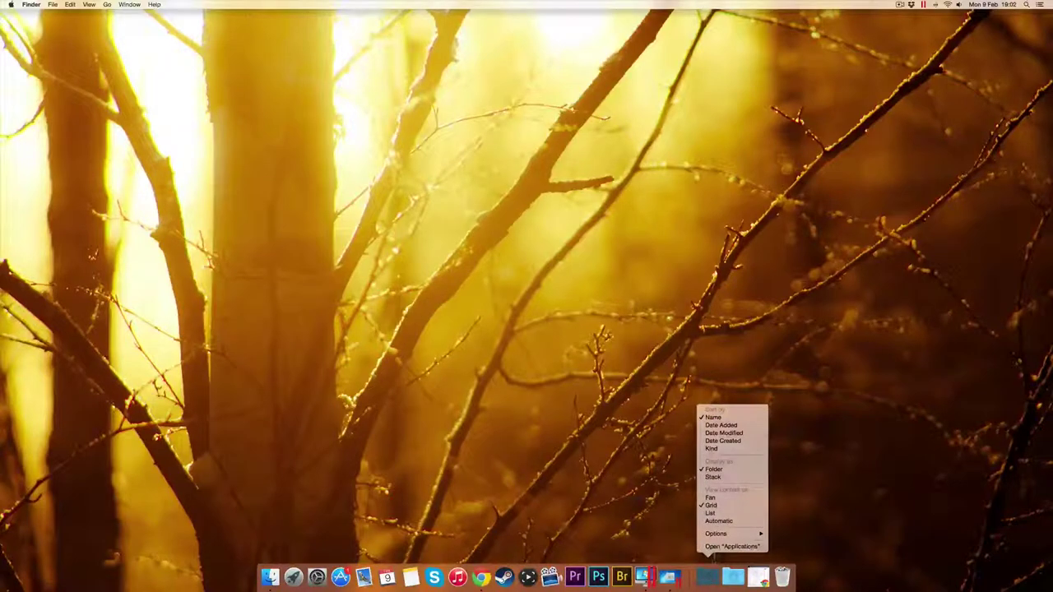
left_click(722, 545)
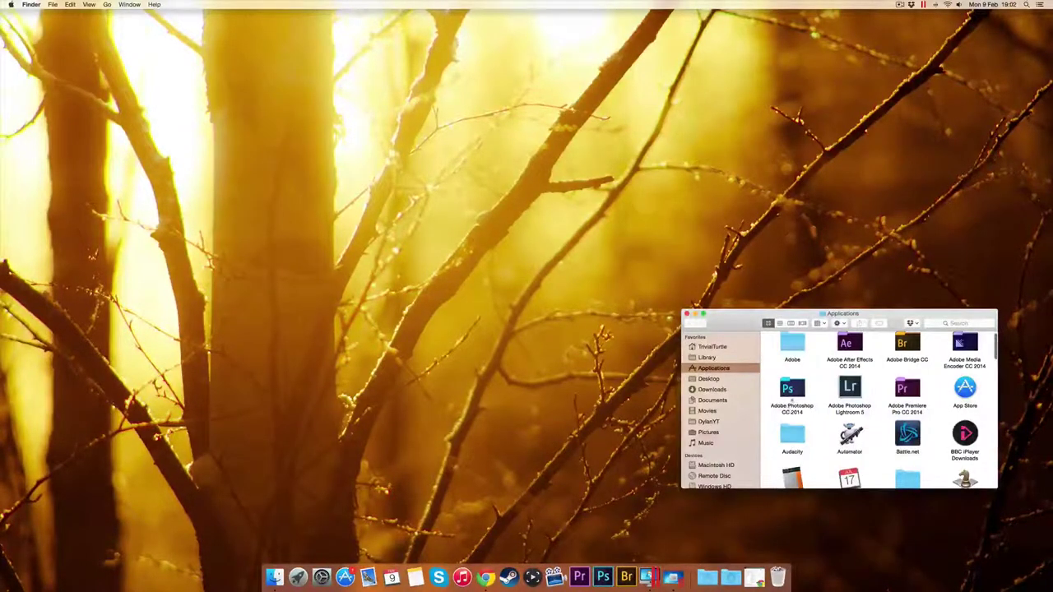
double_click(792, 435)
double_click(791, 347)
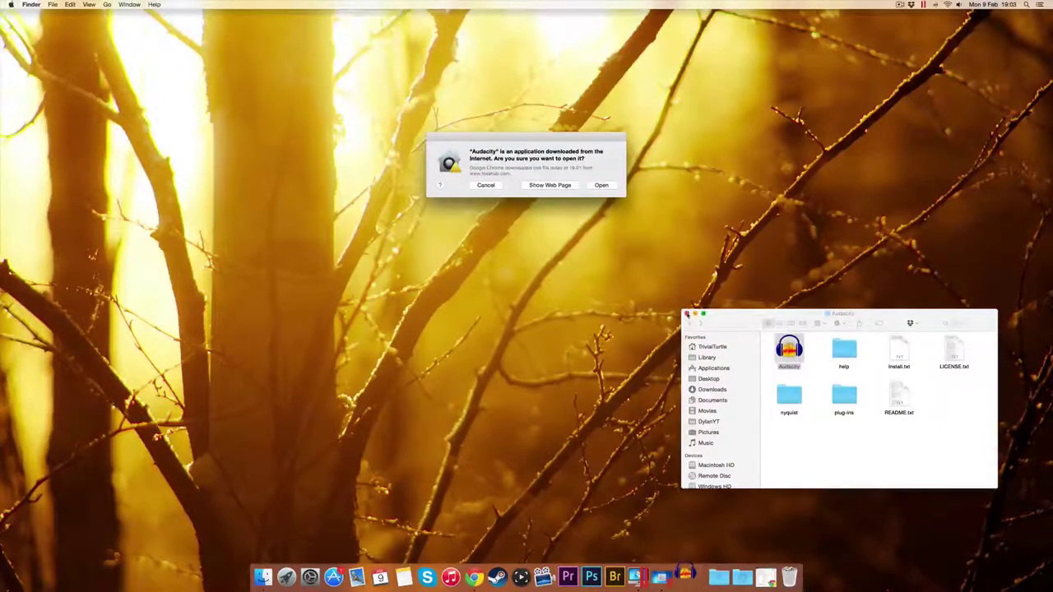
key("Return")
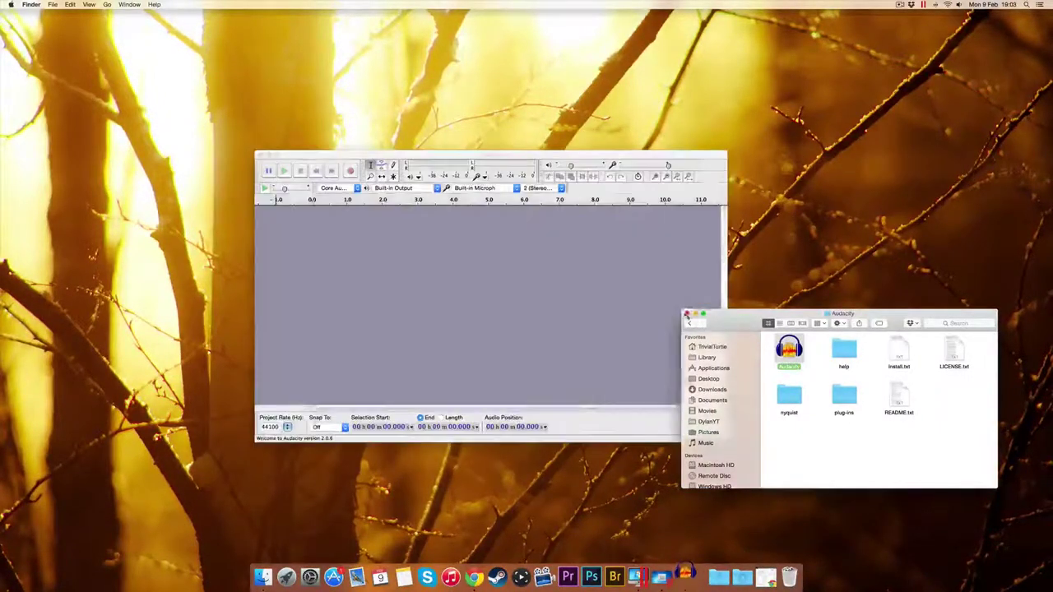
key("super+w")
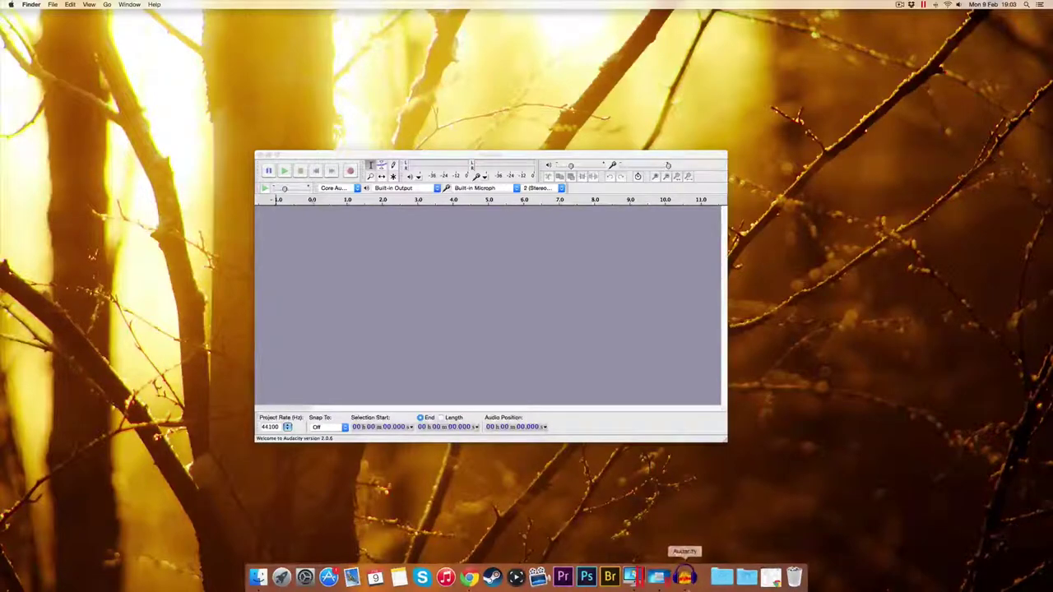
Set Audacity's Dock icon to Keep in Dock and move it further left.
right_click(684, 576)
mouse_move(705, 519)
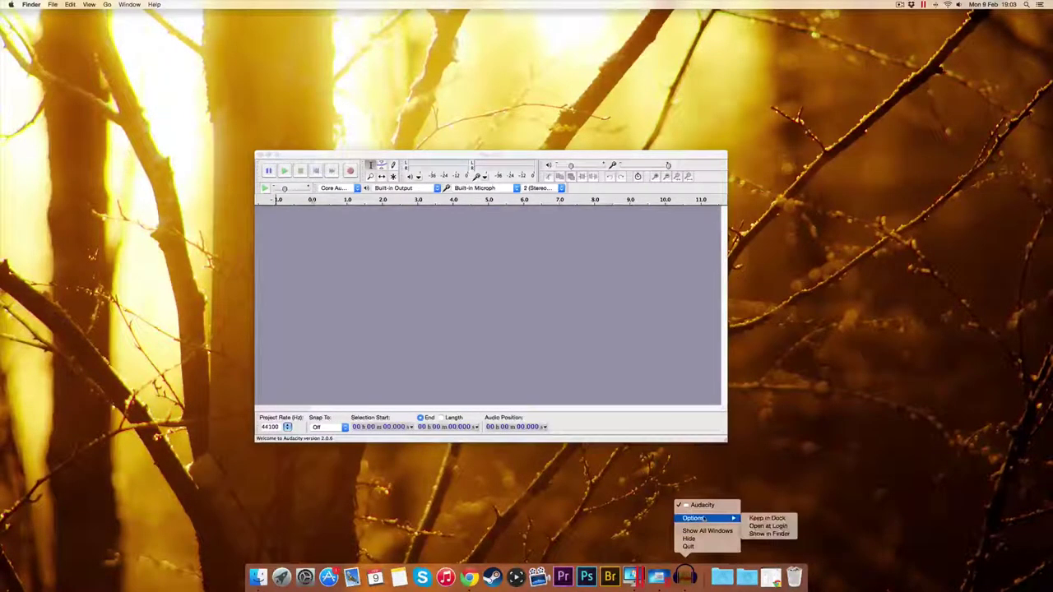
left_click(767, 519)
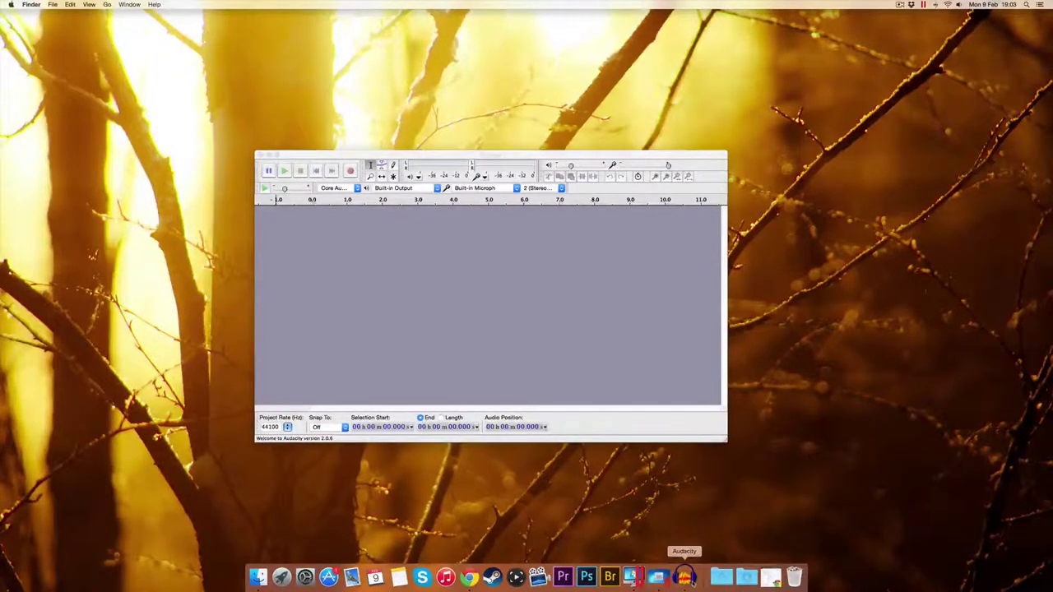
left_click_drag(685, 576, 636, 576)
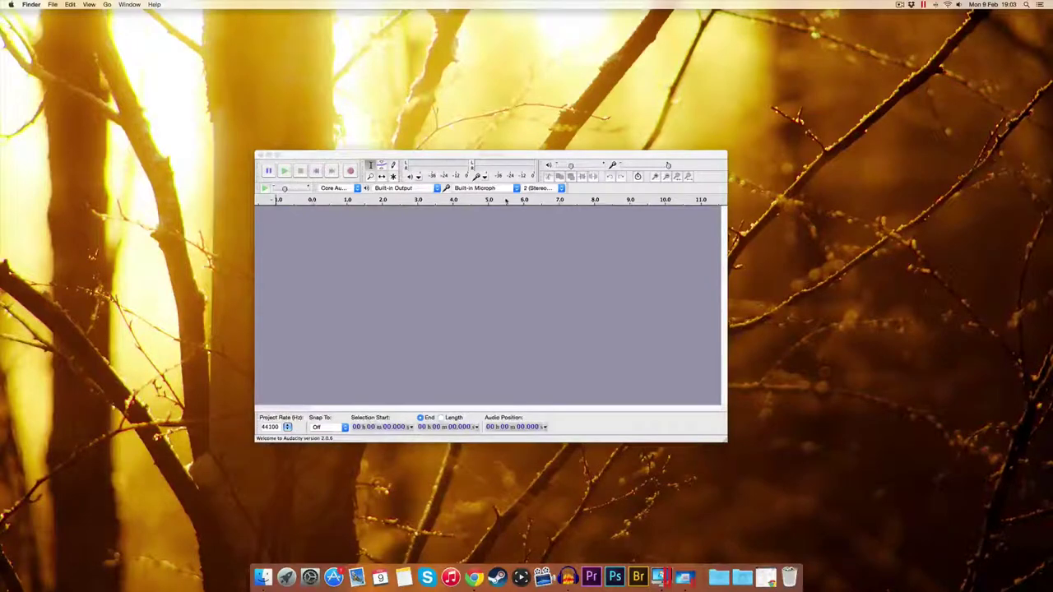
Bring the Audacity window forward and move it toward the middle of the desktop.
left_click(537, 155)
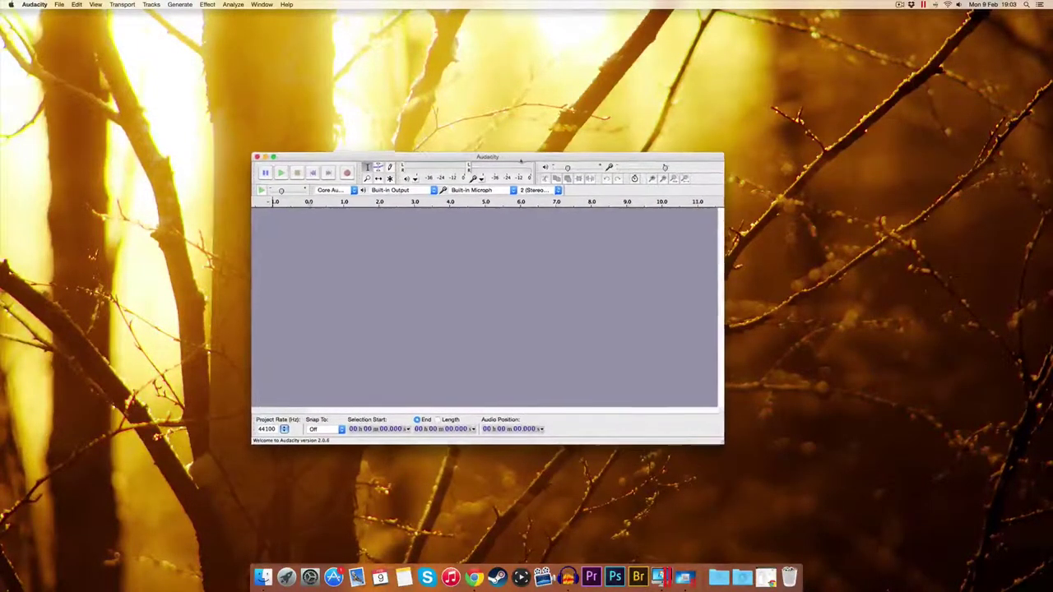
left_click_drag(532, 156, 518, 186)
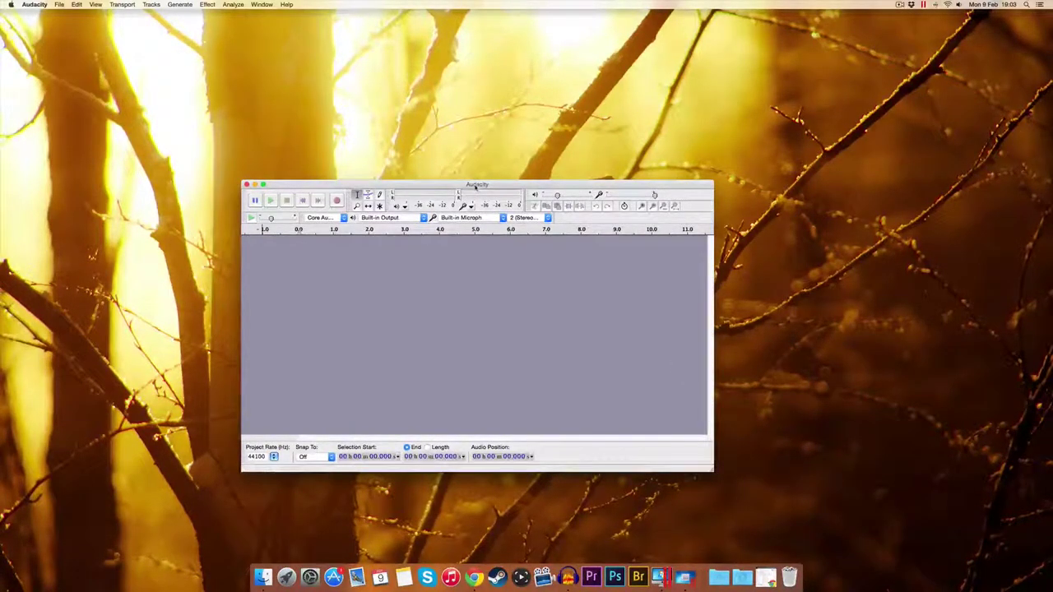
left_click_drag(475, 185, 533, 185)
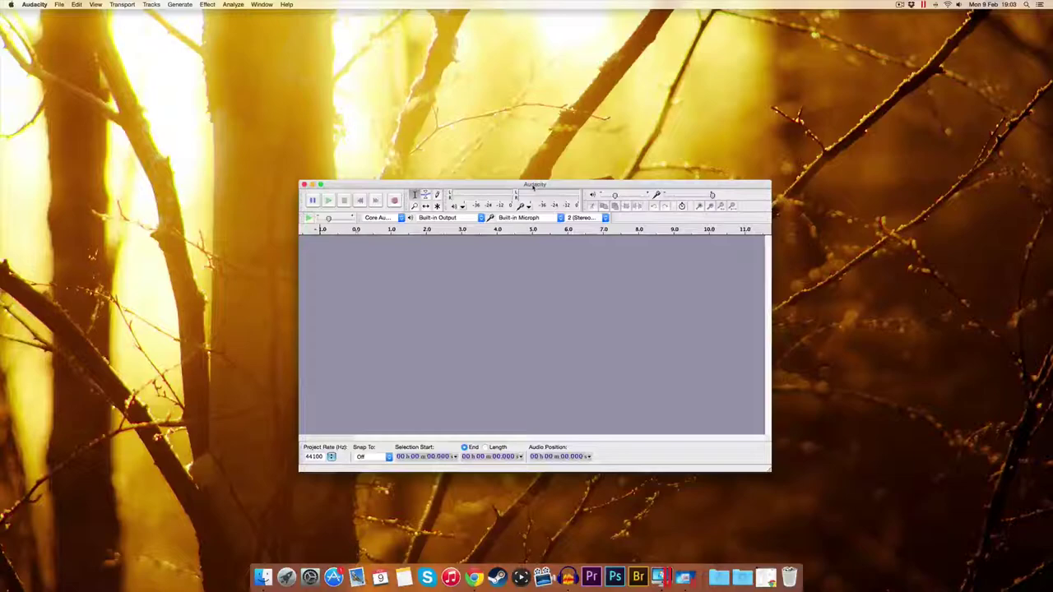
Keep Built-in Microphone as the recording device and settle the window's final position.
left_click(519, 217)
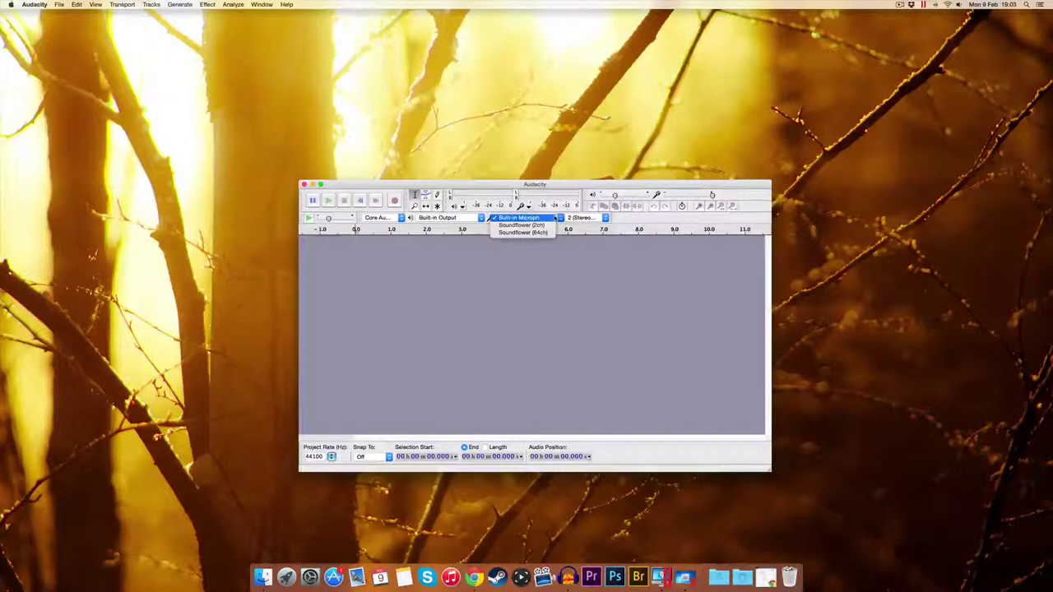
left_click(510, 219)
left_click(518, 217)
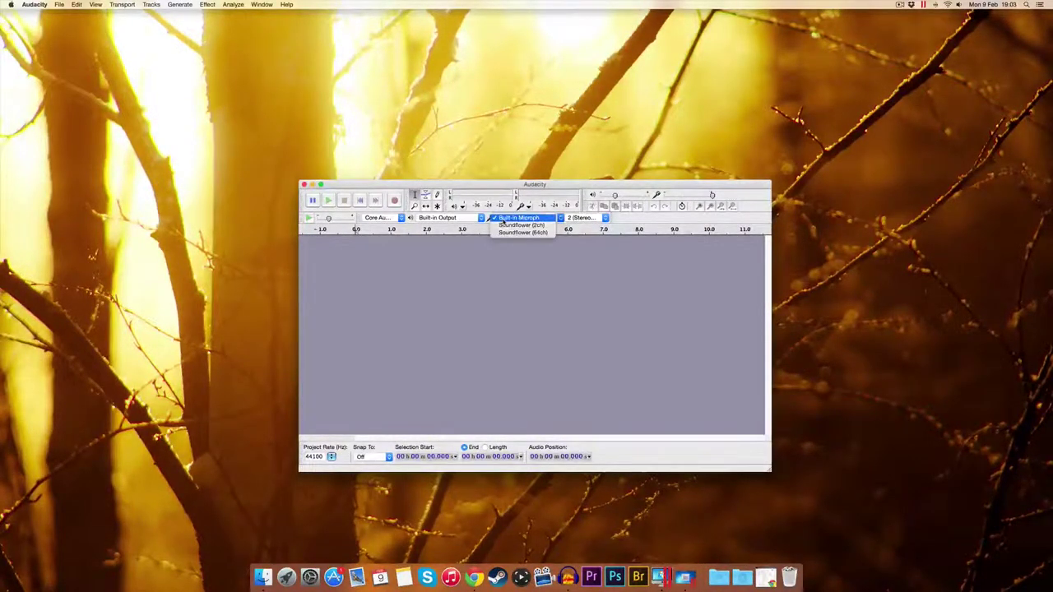
left_click(548, 219)
left_click(553, 218)
left_click(563, 229)
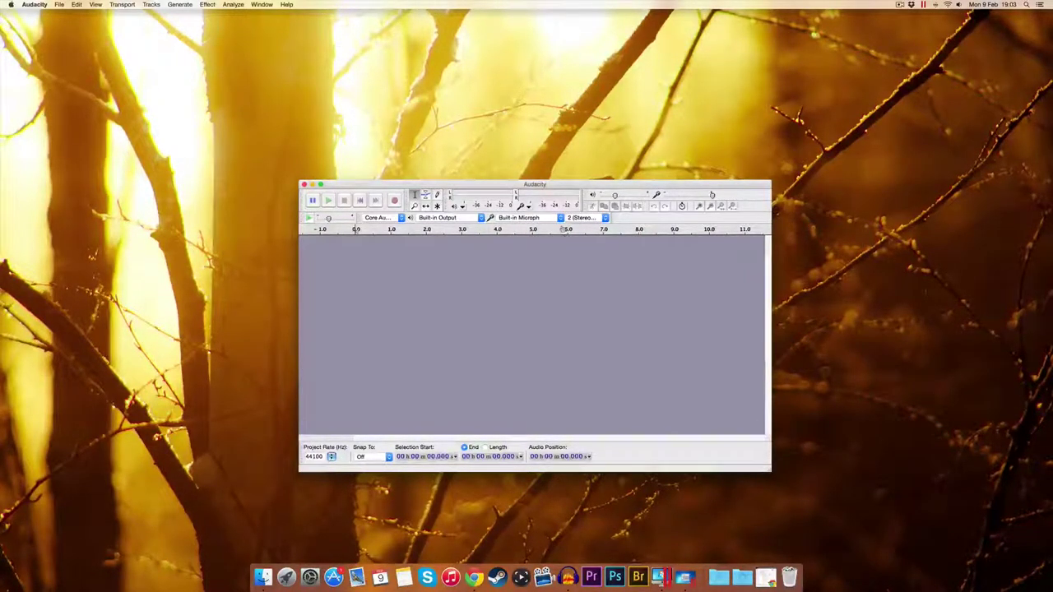
left_click(518, 217)
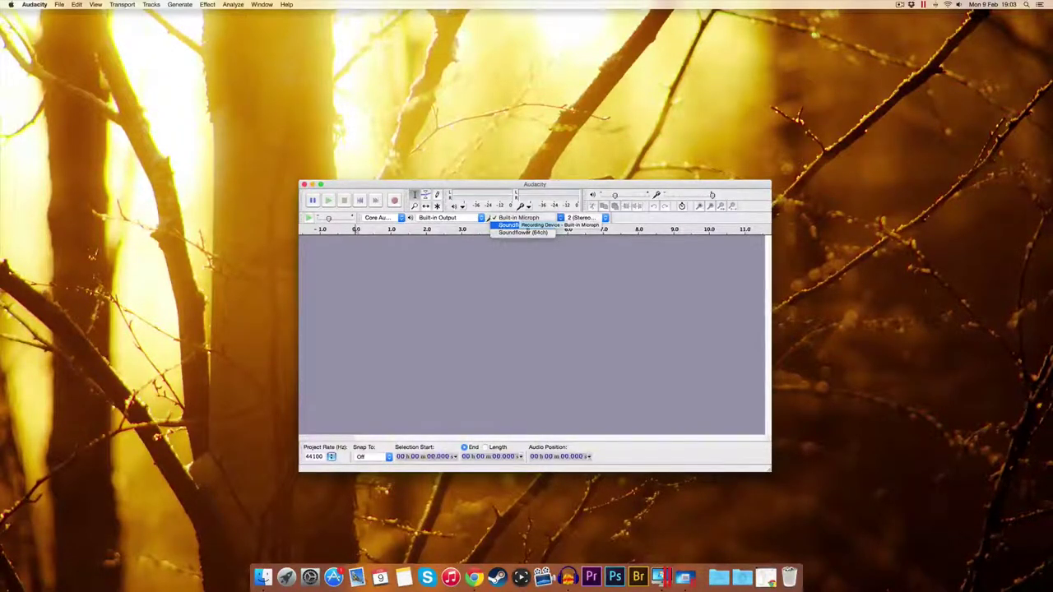
left_click(579, 230)
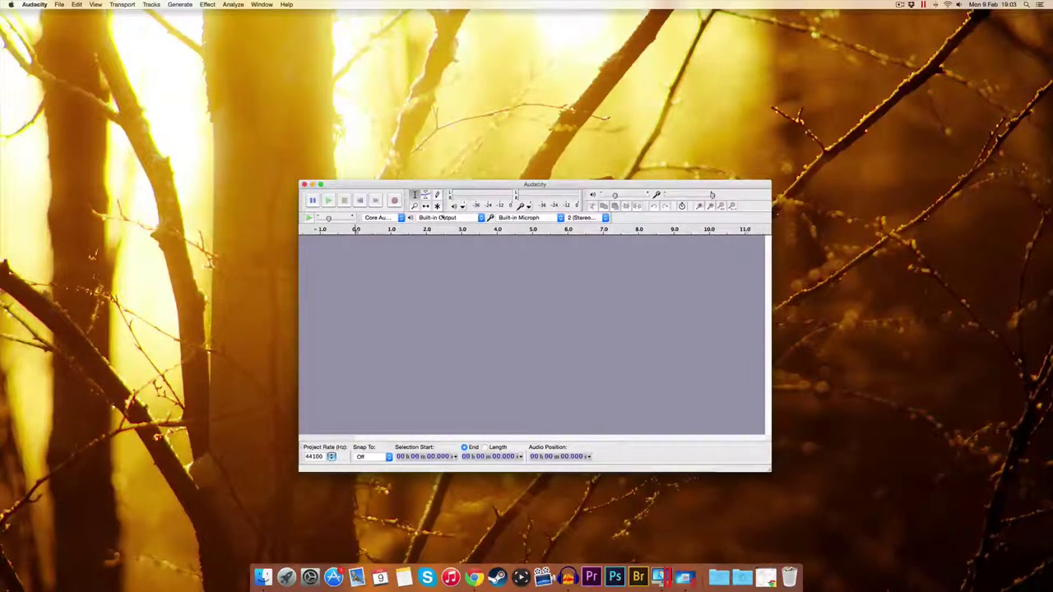
mouse_move(386, 188)
left_mouse_down()
mouse_move(454, 188)
mouse_move(370, 190)
left_mouse_up()
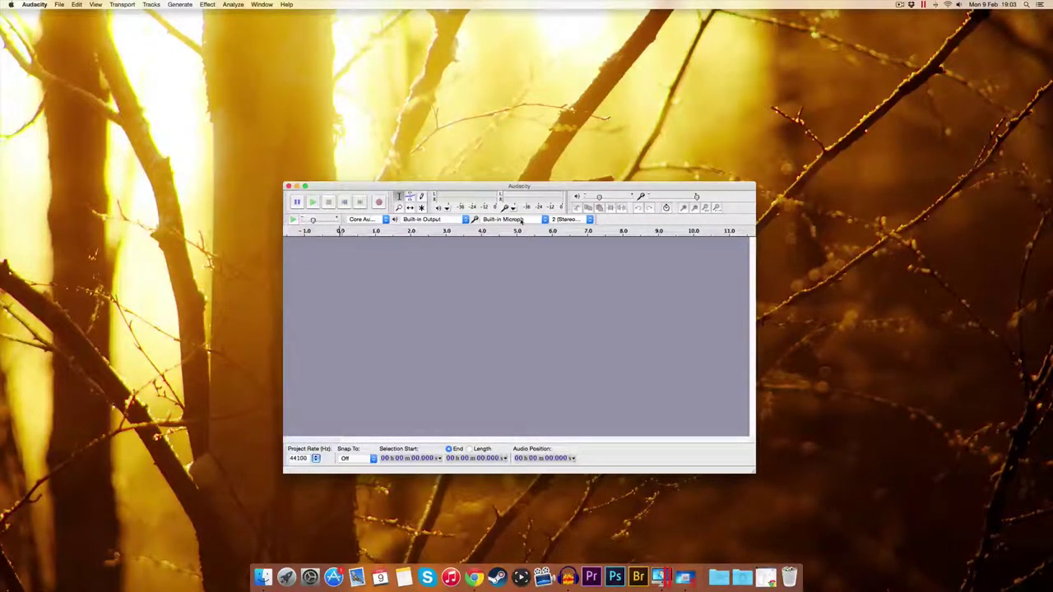
left_click_drag(557, 187, 569, 186)
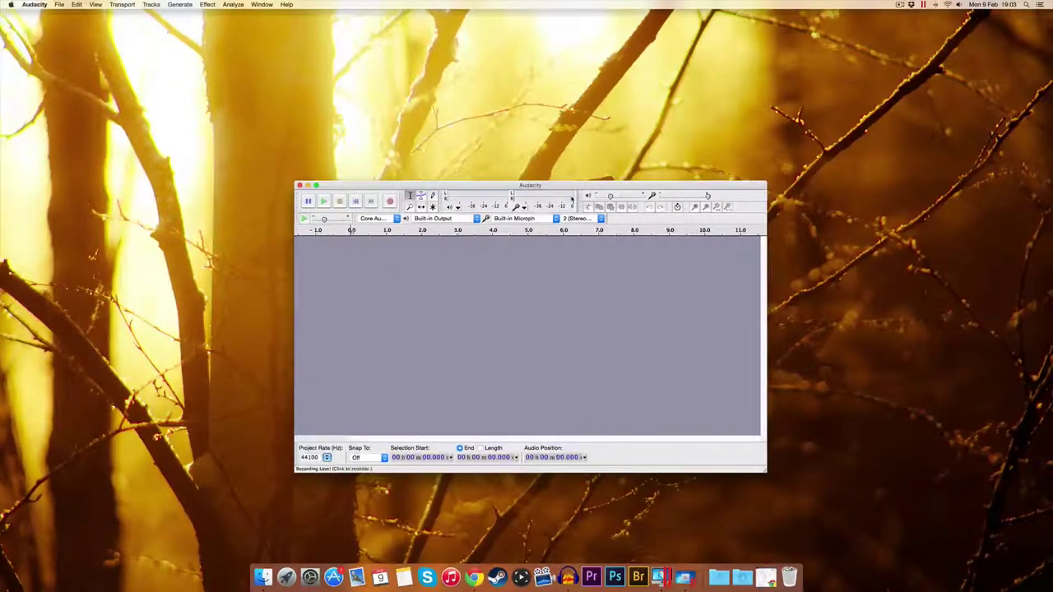
left_click(59, 5)
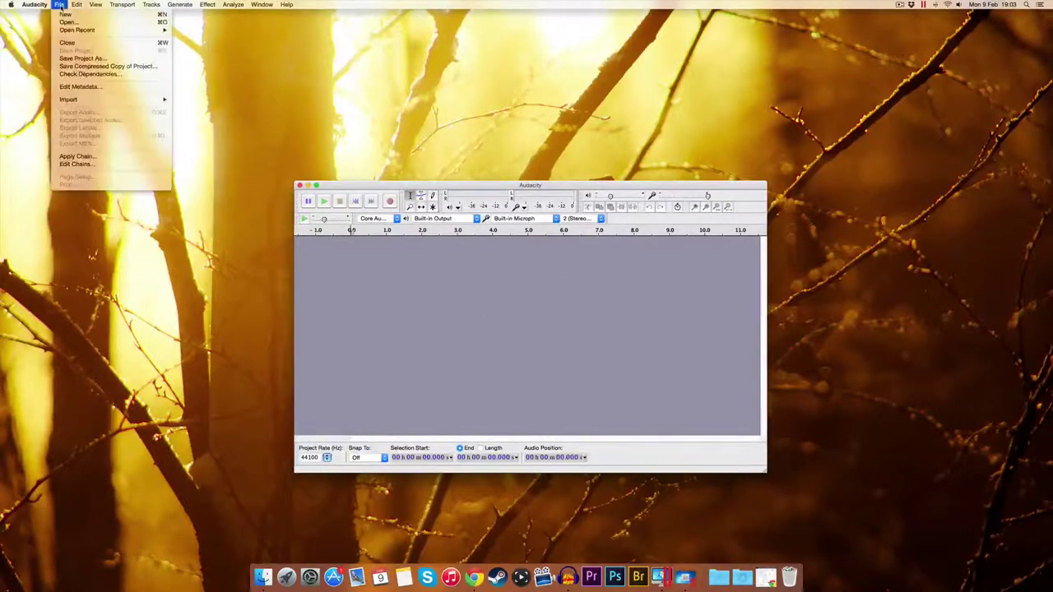
mouse_move(37, 5)
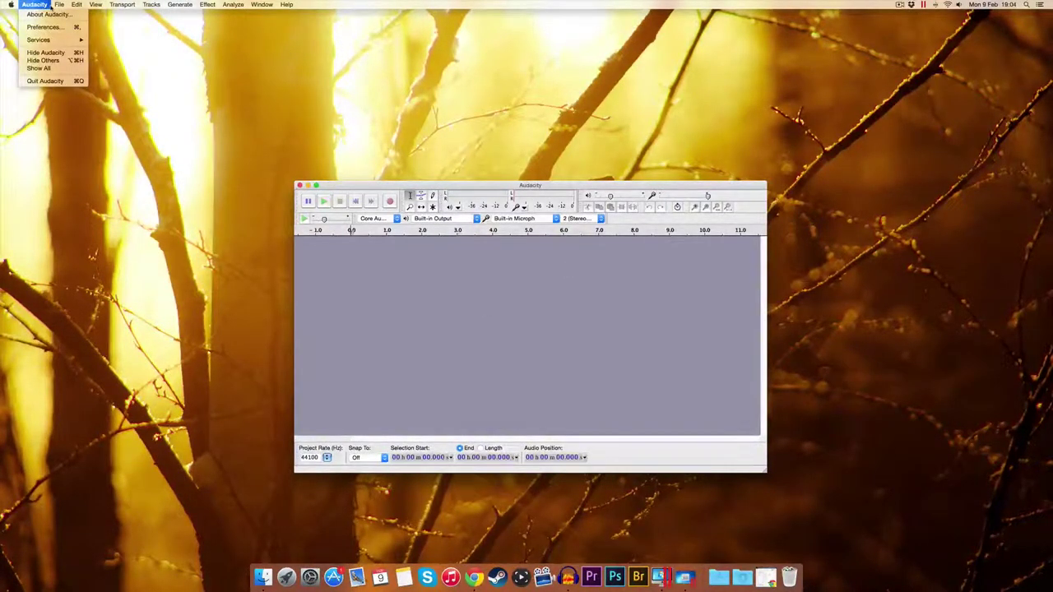
mouse_move(77, 5)
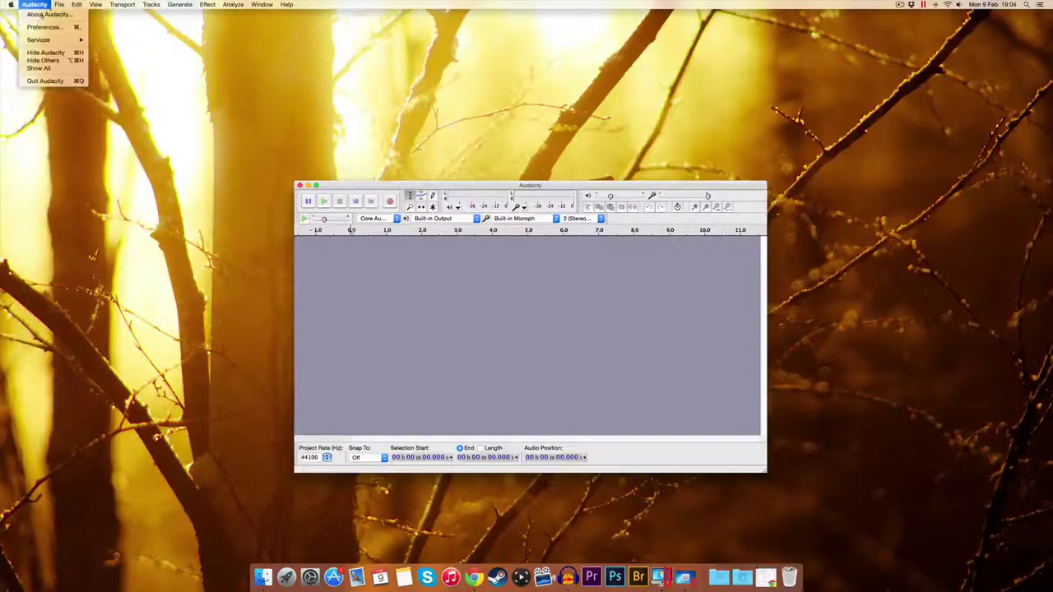
left_click(43, 26)
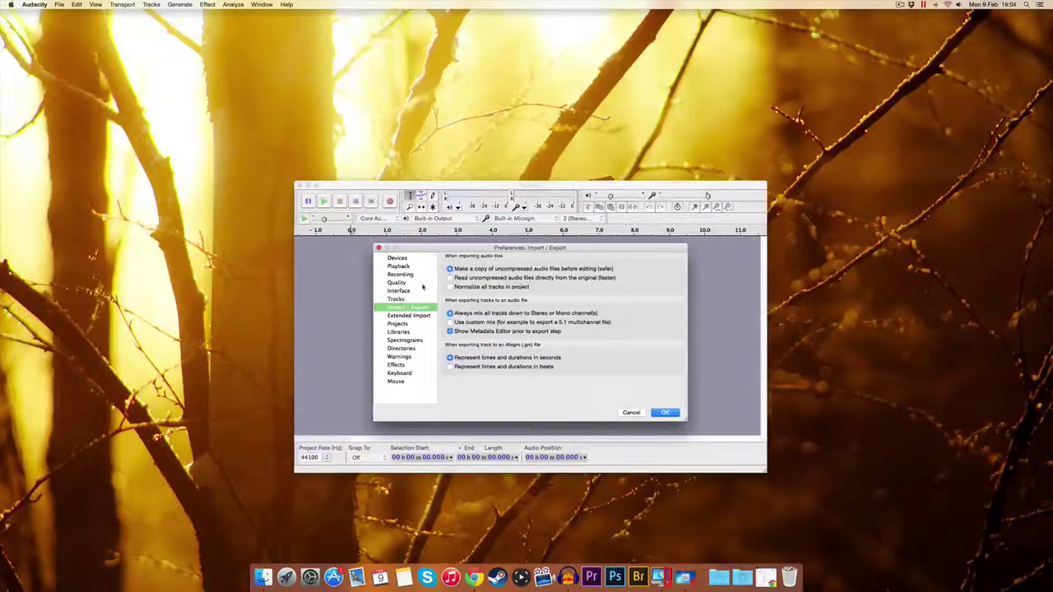
left_click(397, 259)
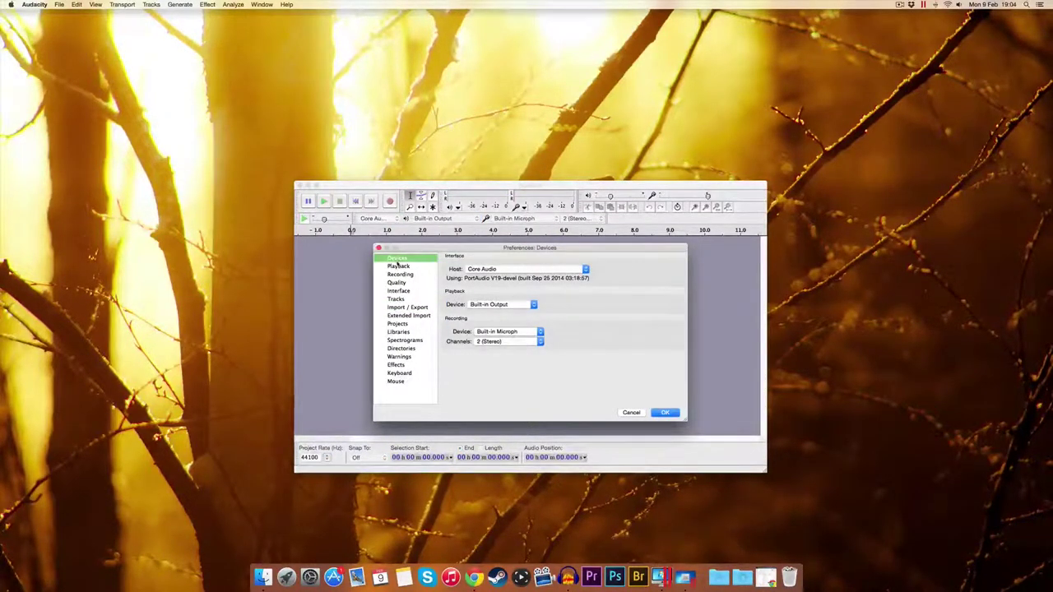
left_click(398, 265)
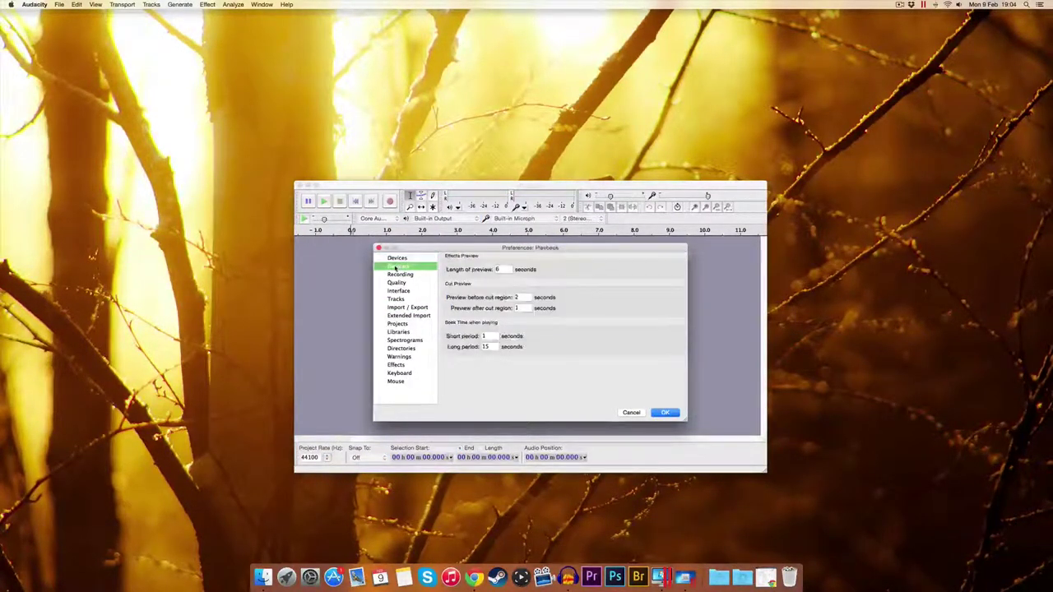
left_click(398, 275)
left_click(399, 283)
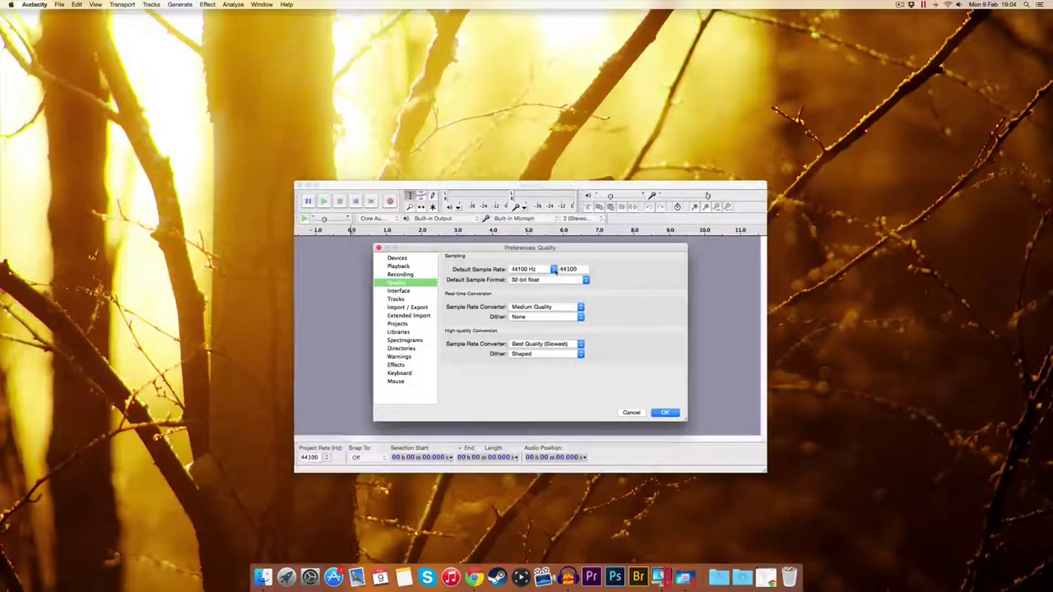
left_click(580, 271)
left_click(554, 270)
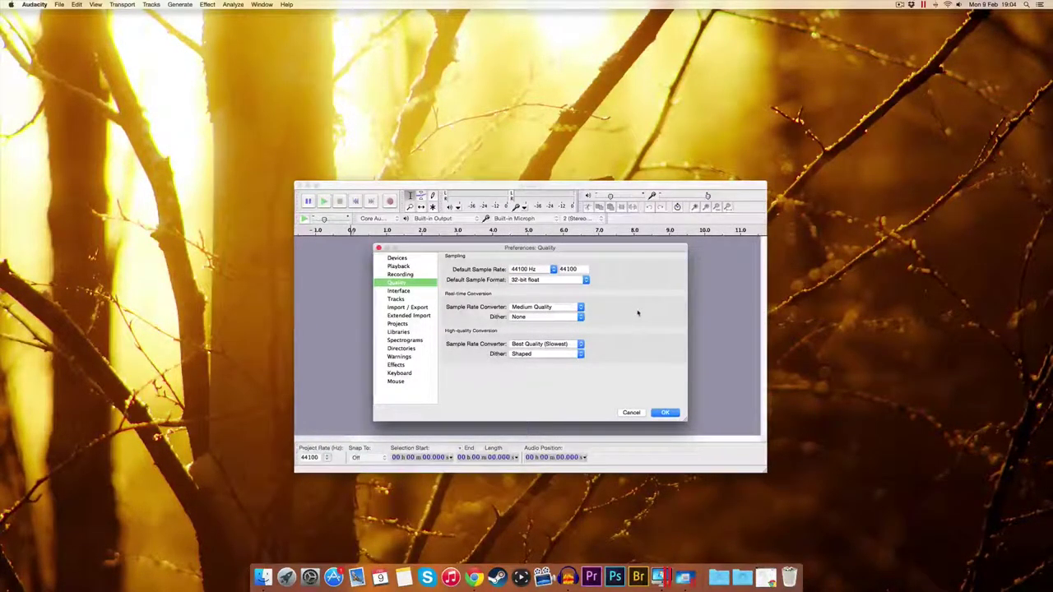
left_click(418, 292)
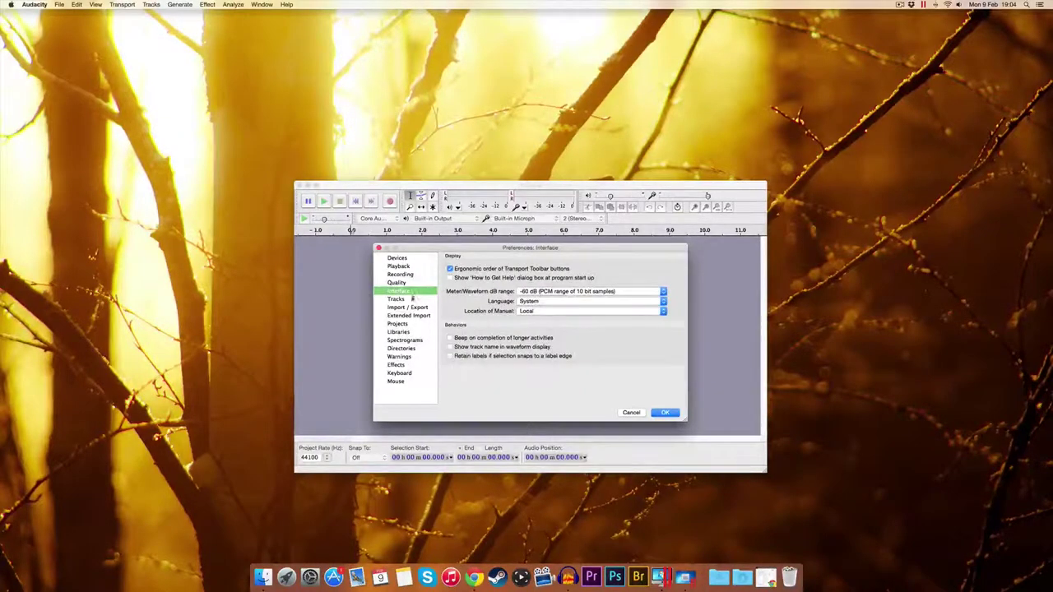
left_click(416, 299)
left_click(414, 308)
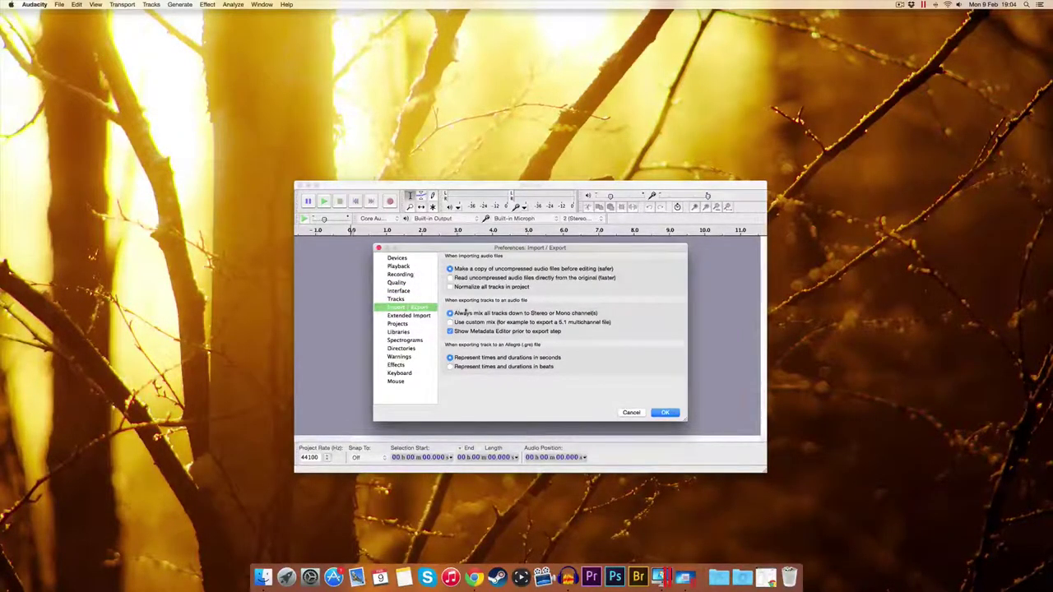
left_click(664, 414)
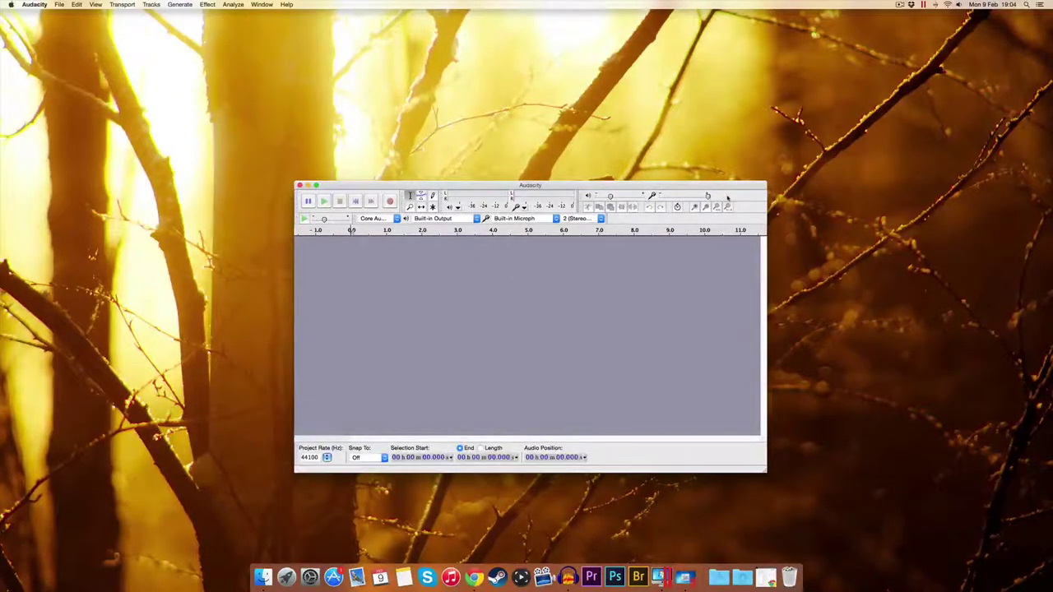
Lower the Recording Volume slider from 1.00 to about 0.75.
double_click(707, 195)
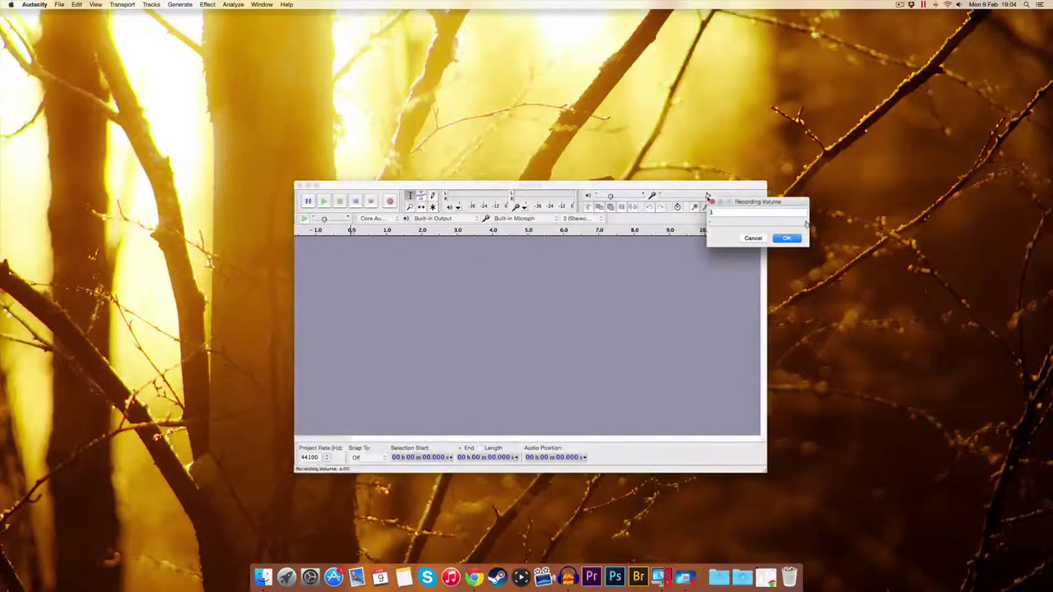
left_click(748, 238)
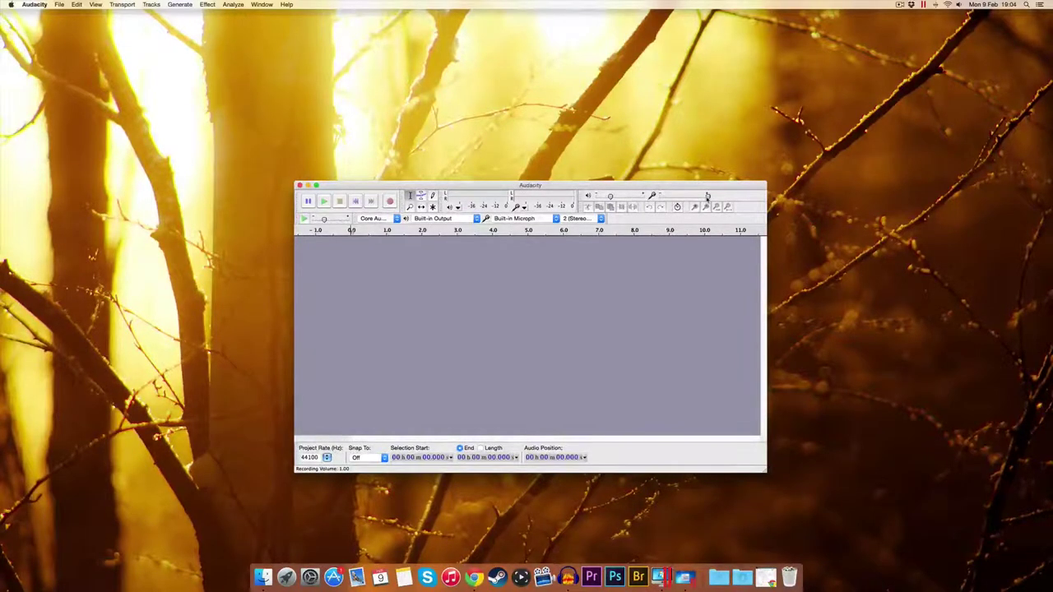
left_click(708, 196)
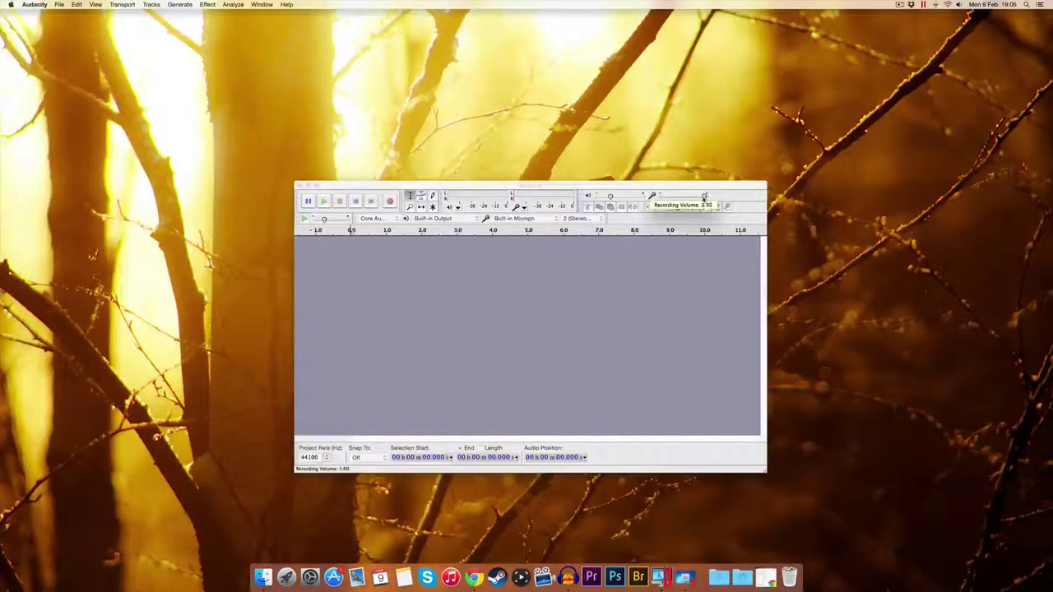
left_click_drag(704, 197, 694, 199)
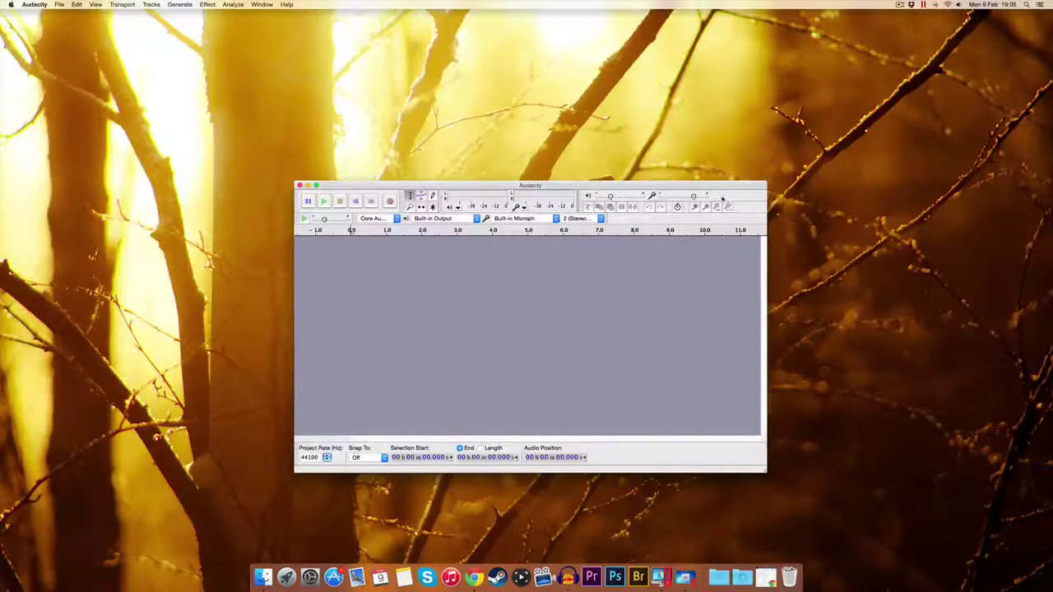
mouse_move(693, 197)
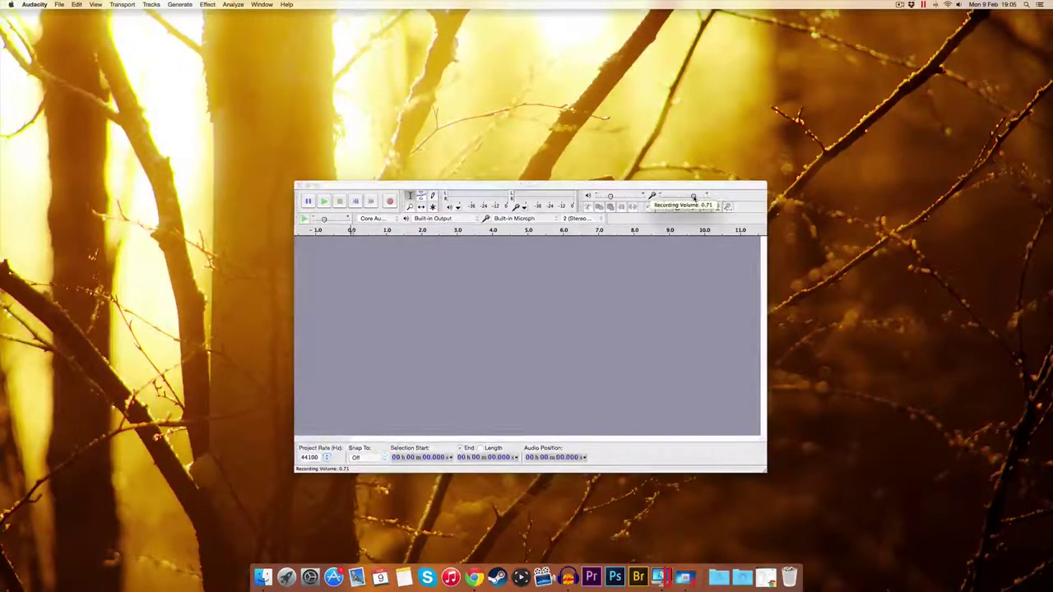
left_click_drag(693, 197, 713, 198)
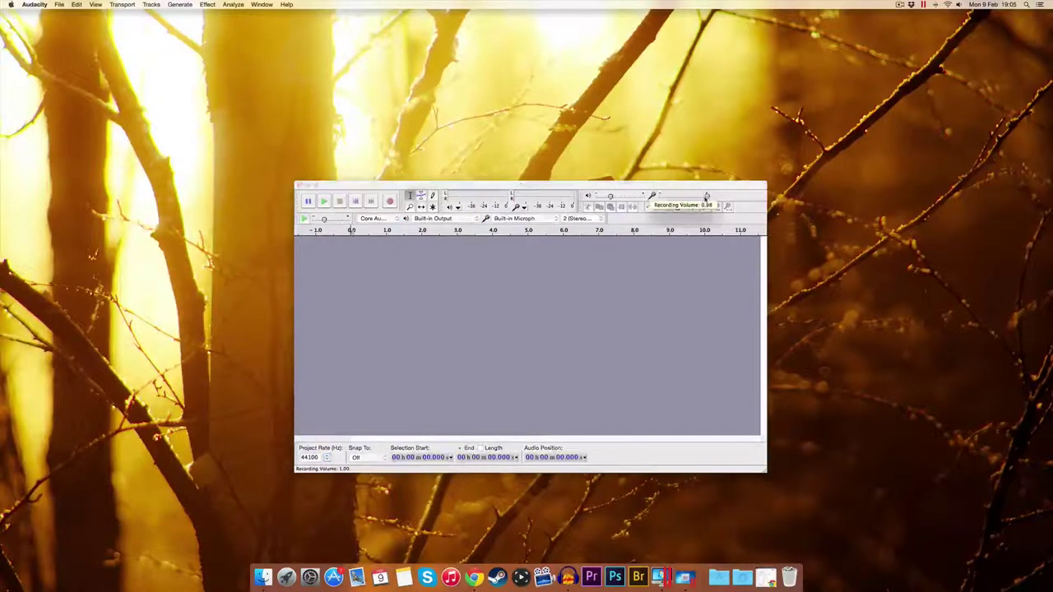
left_click_drag(709, 196, 695, 199)
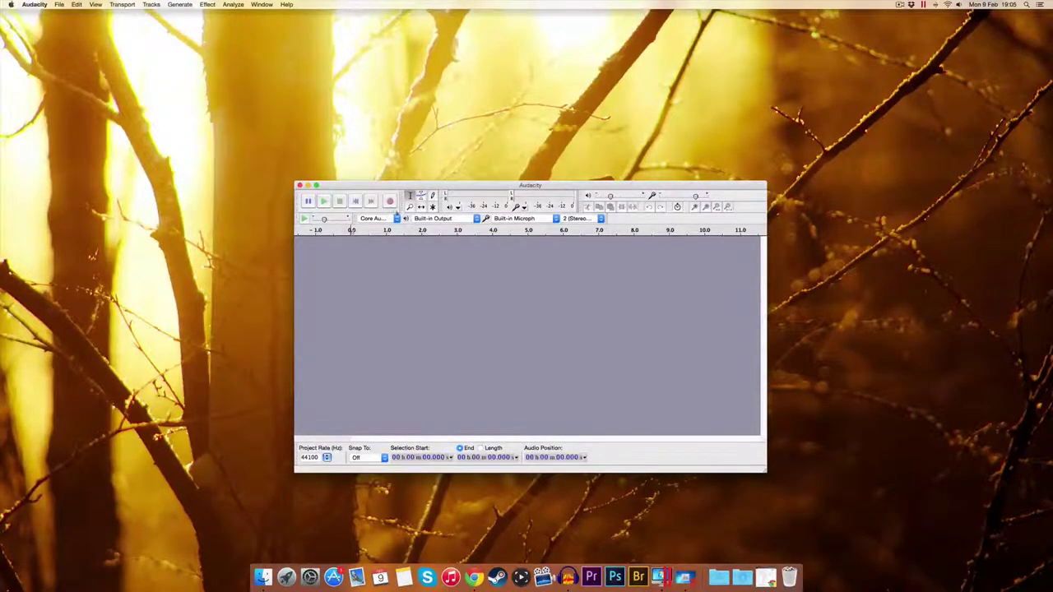
left_click(389, 201)
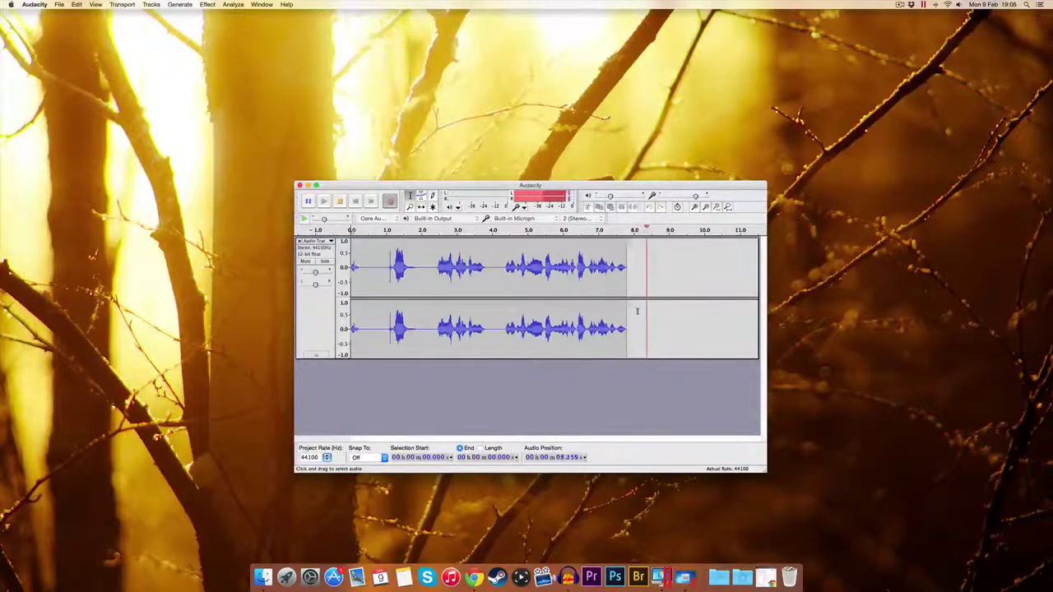
key("space")
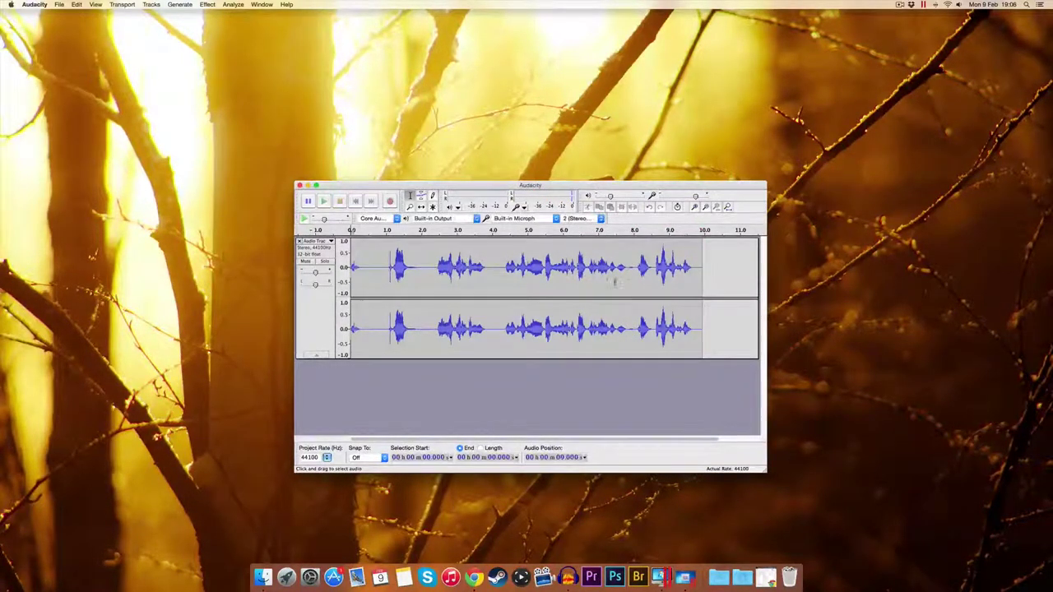
left_click(300, 241)
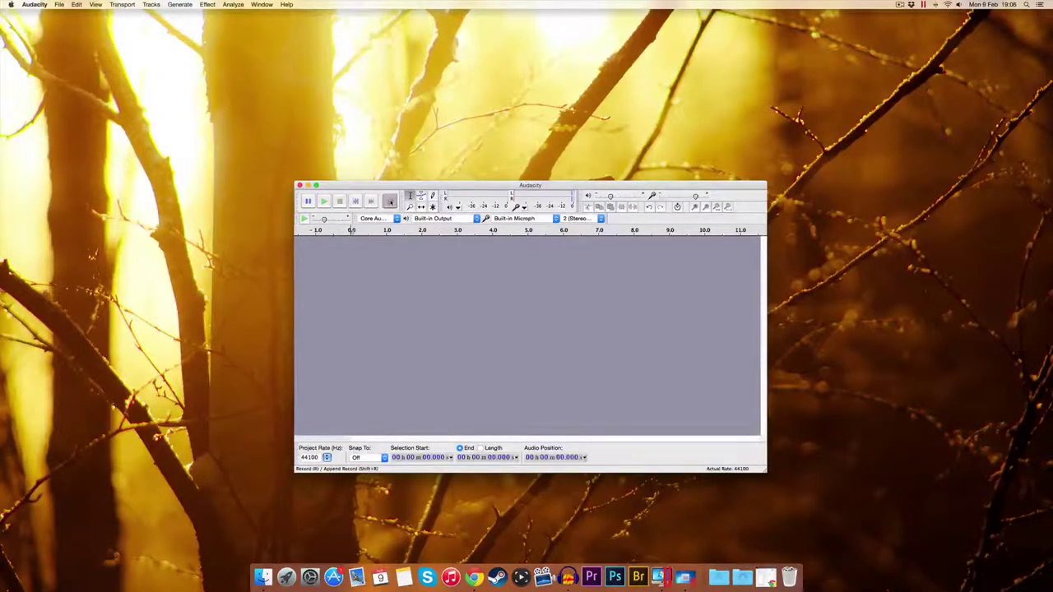
Record an 11.7-second stereo voice take using Record, then Stop.
left_click(390, 201)
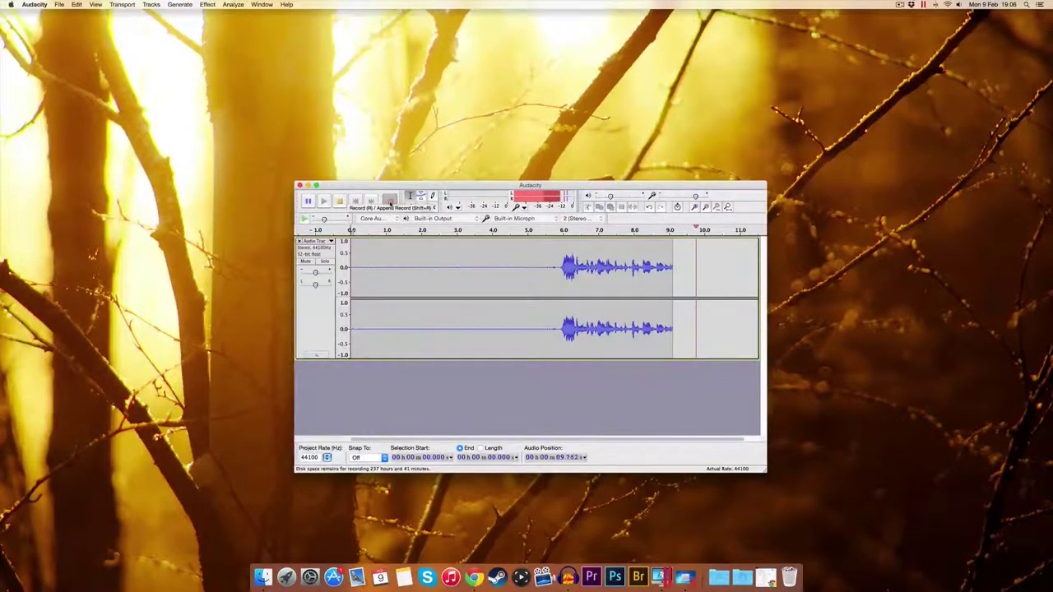
left_click(339, 201)
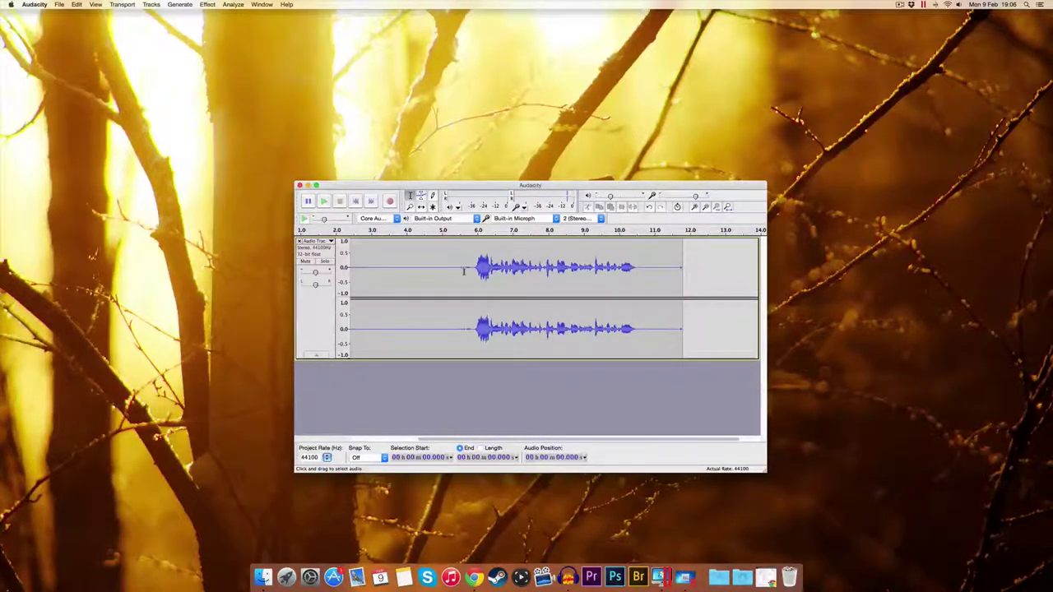
Play back the recording from near the start to listen to it.
left_click(481, 305)
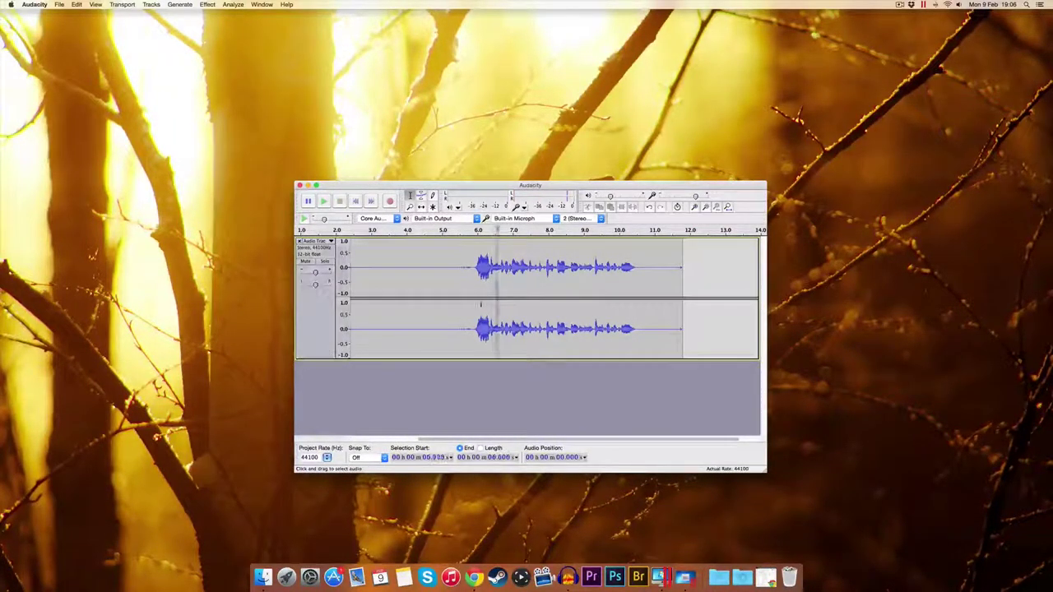
left_click_drag(481, 304, 351, 321)
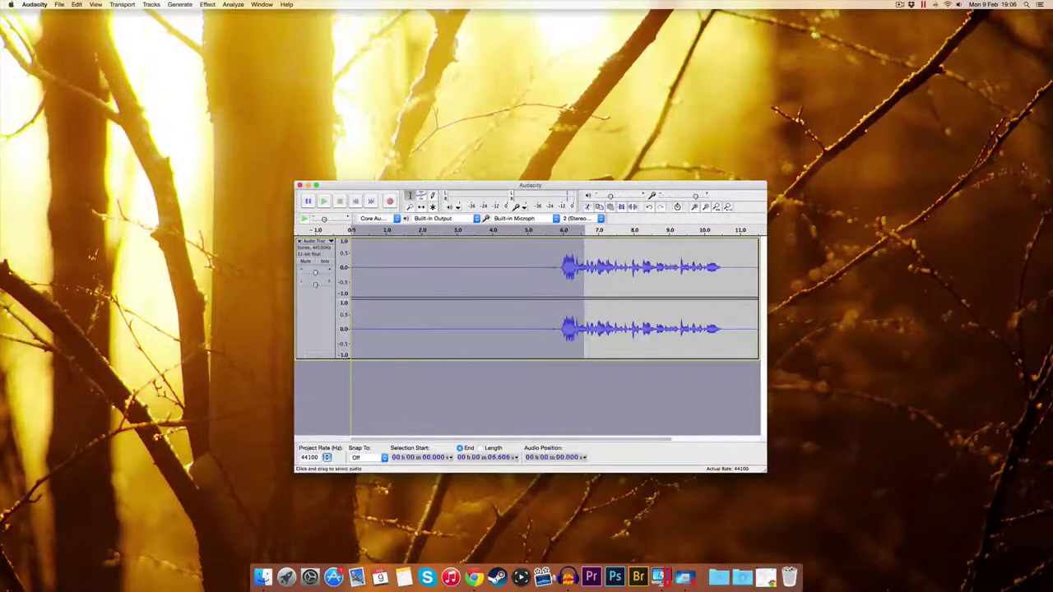
left_click(538, 280)
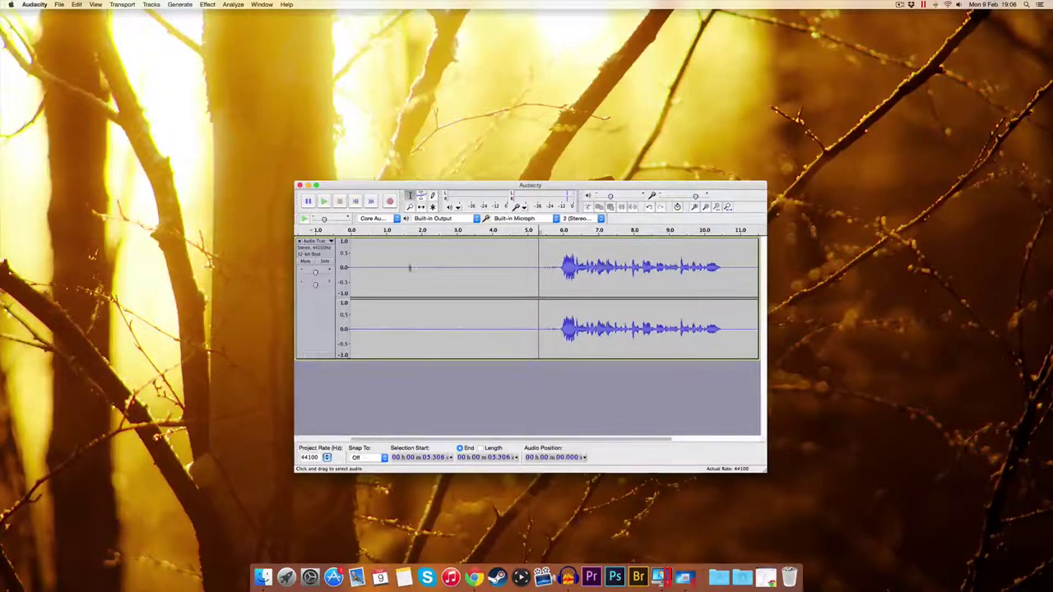
left_click(358, 268)
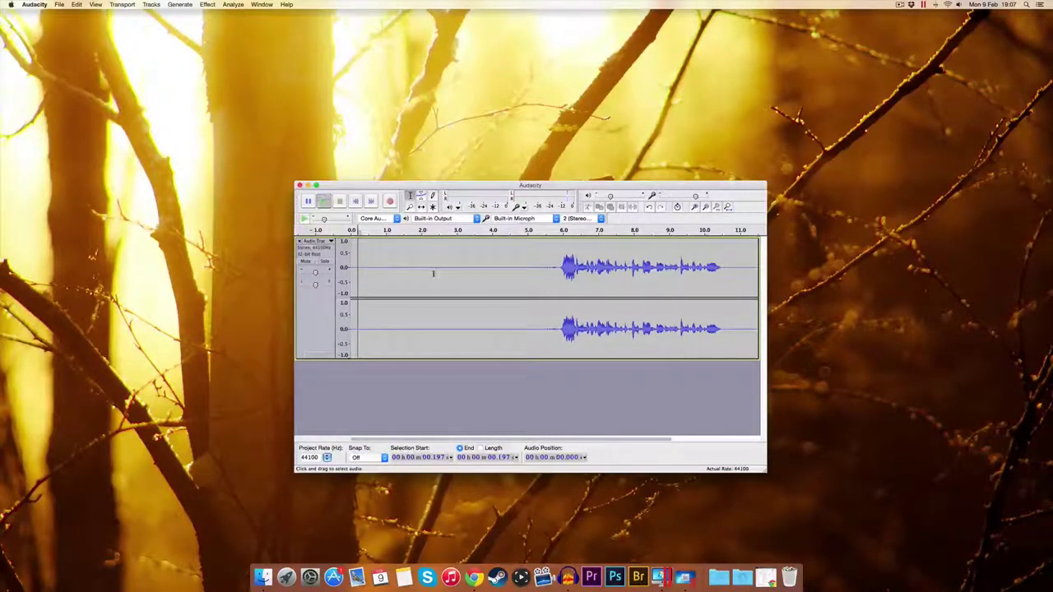
key("space")
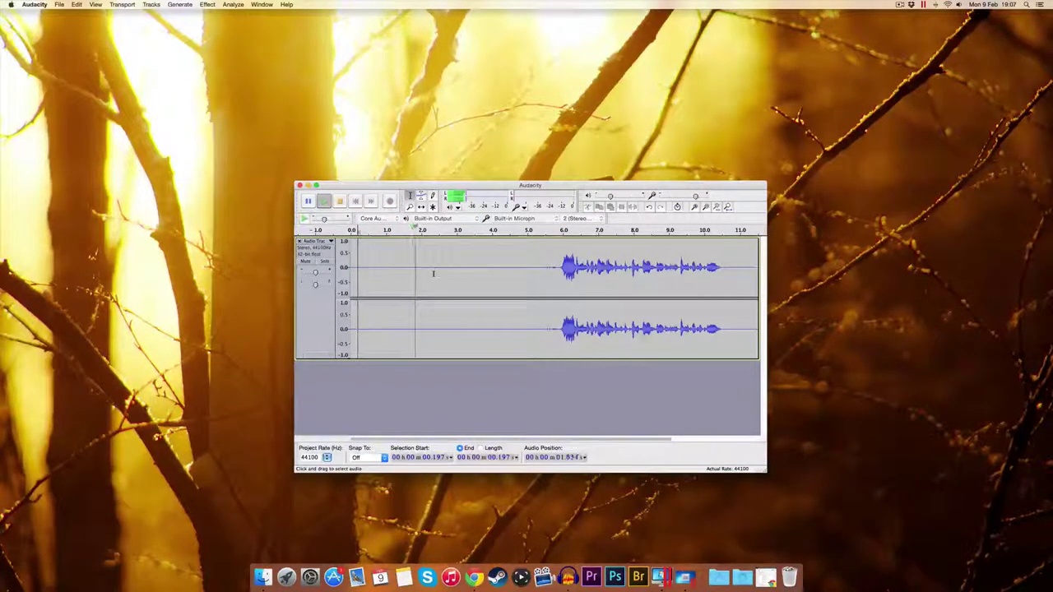
key("space")
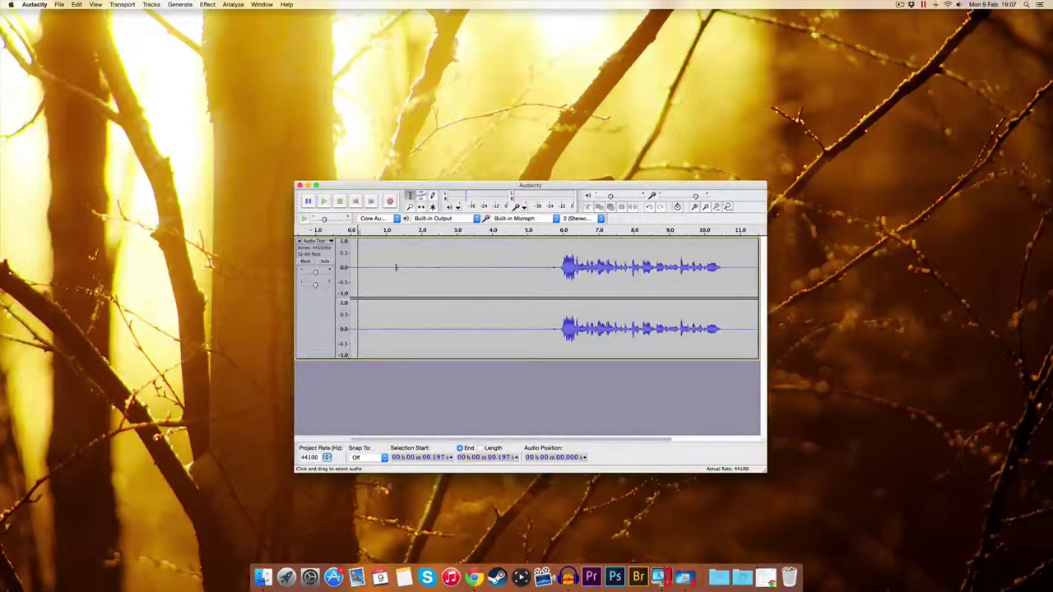
Select the leading silence from about 0.4 s to 5.1 s.
left_click_drag(396, 268, 352, 268)
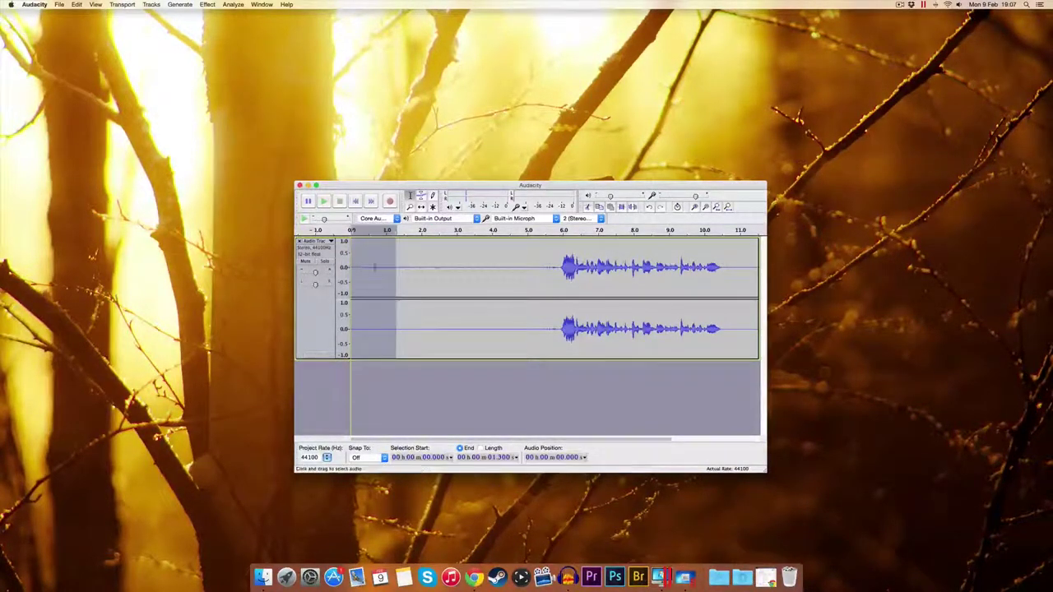
left_click(357, 269)
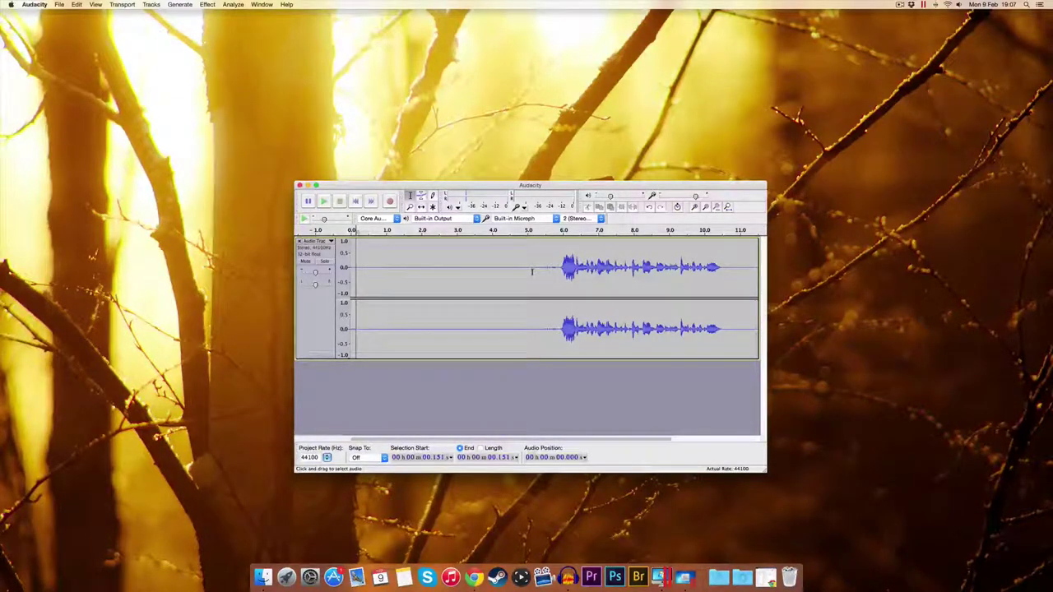
left_click_drag(532, 272, 353, 268)
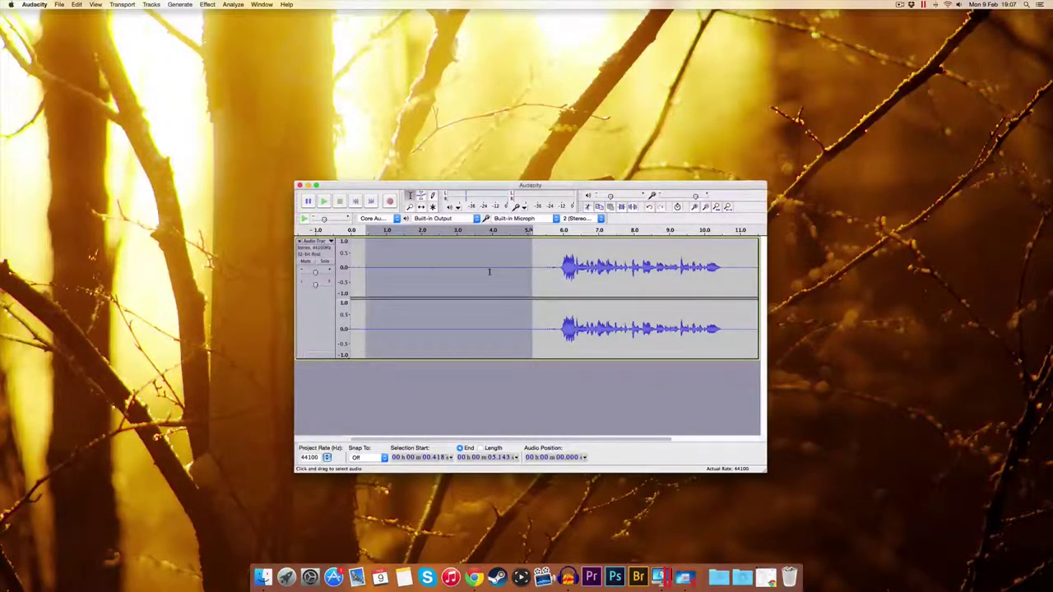
Get a noise profile from the silent lead-in via Noise Removal, then select all audio.
left_click(208, 5)
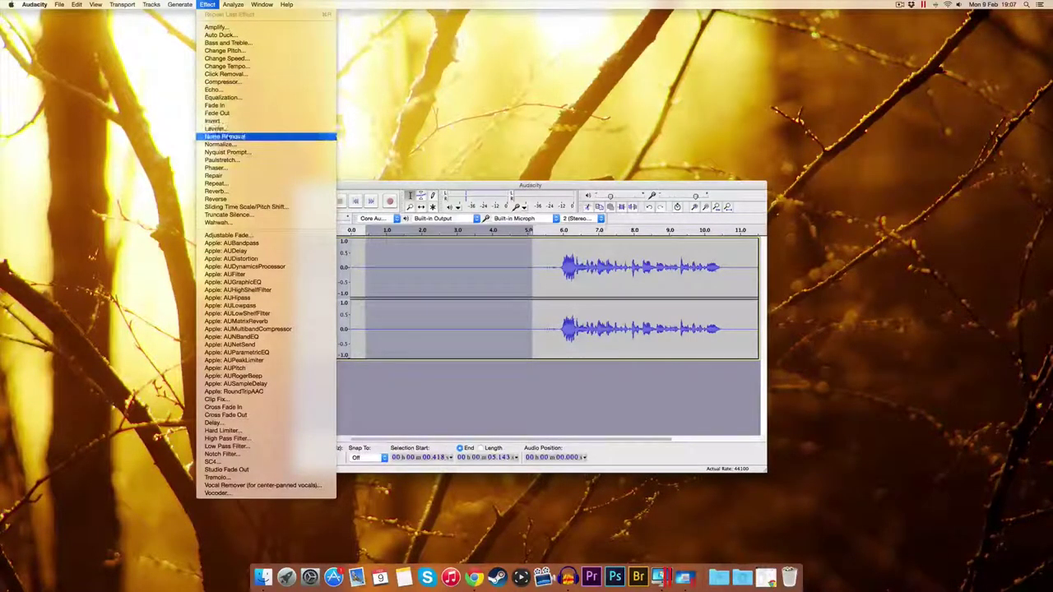
left_click(226, 136)
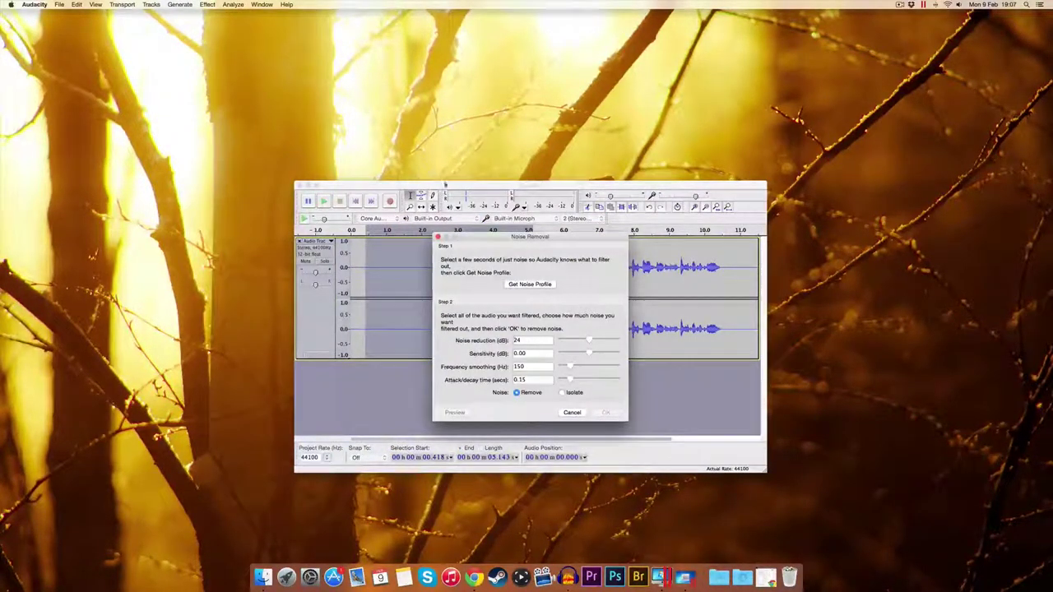
left_click(532, 285)
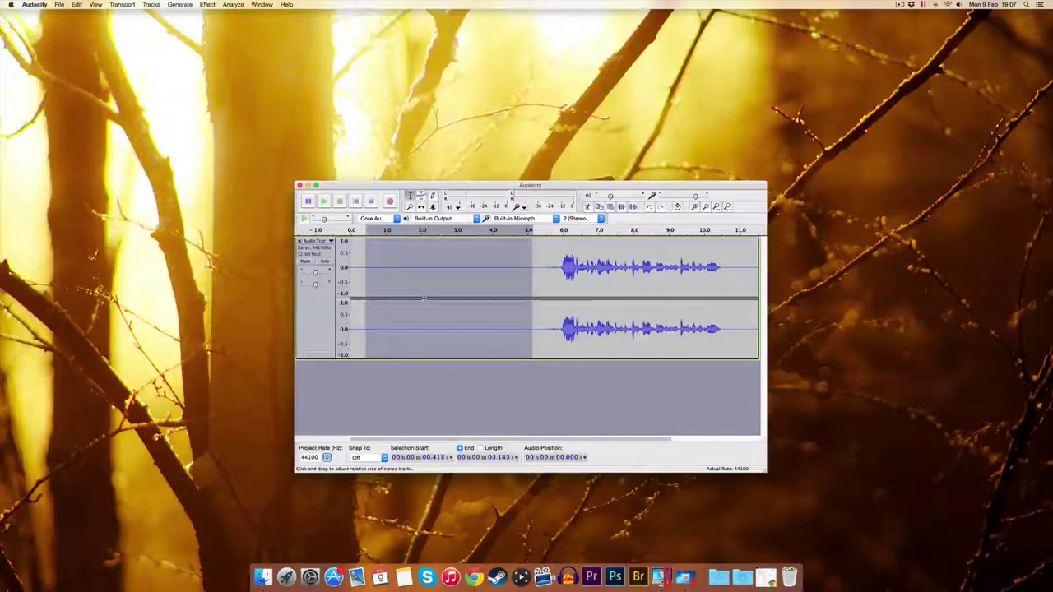
key("super+a")
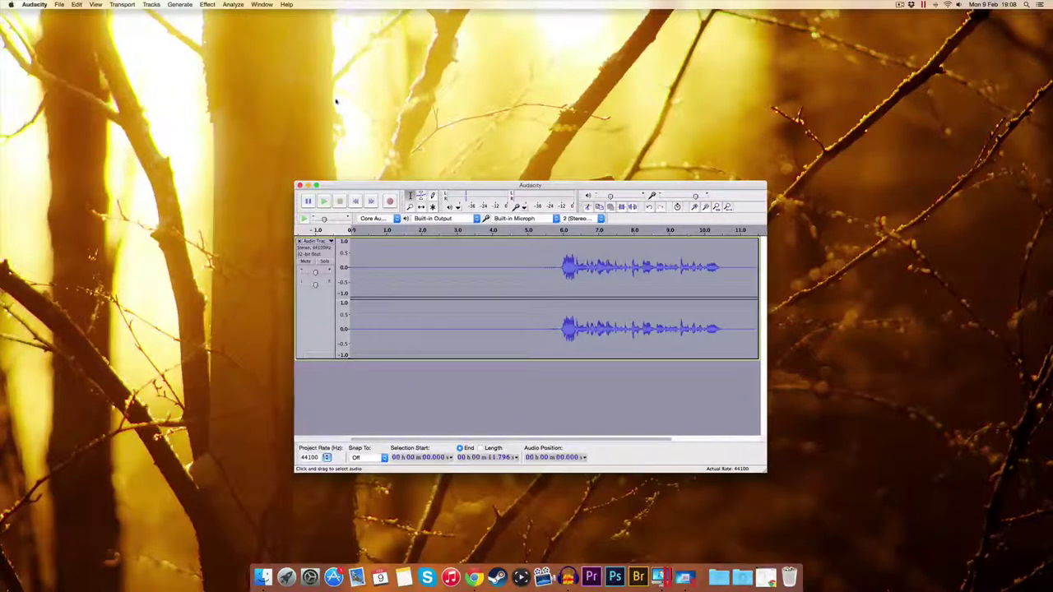
Apply Noise Removal at 24 dB reduction, 150 Hz smoothing, 0.15 s attack/decay to the take.
left_click(207, 5)
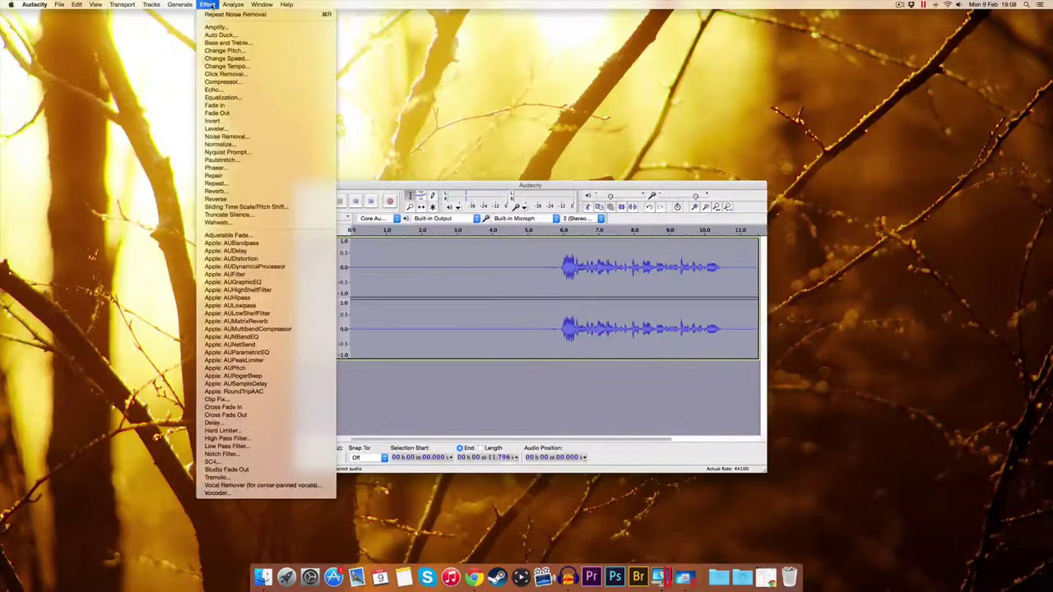
left_click(229, 136)
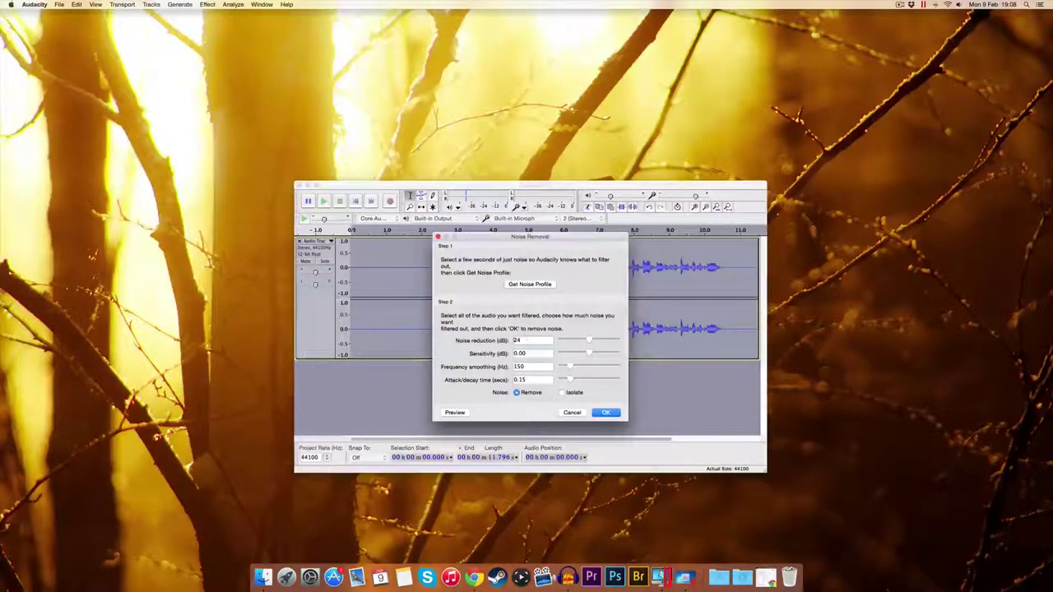
left_click(606, 413)
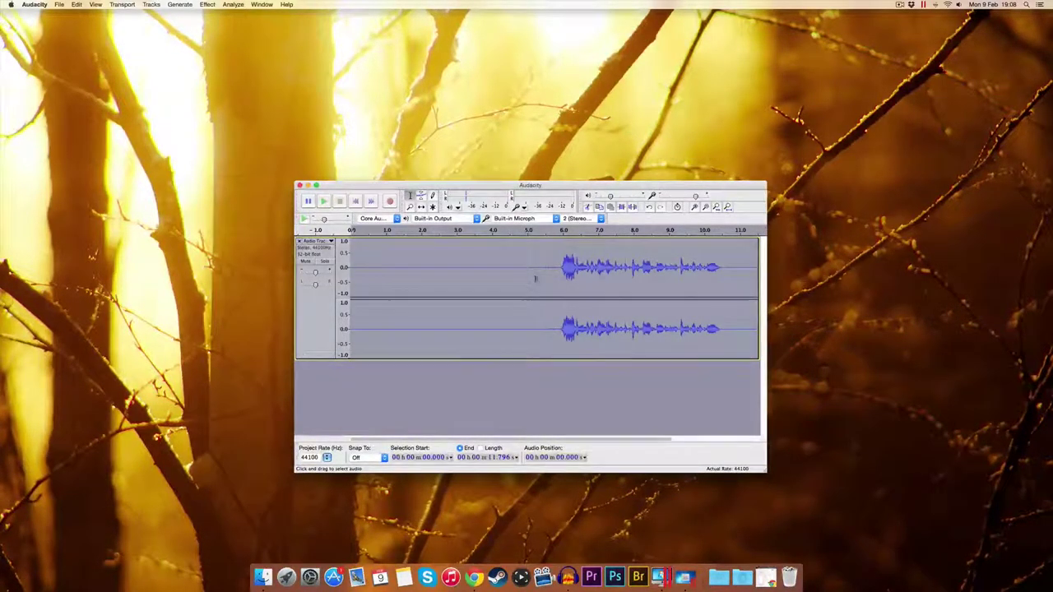
left_click(464, 278)
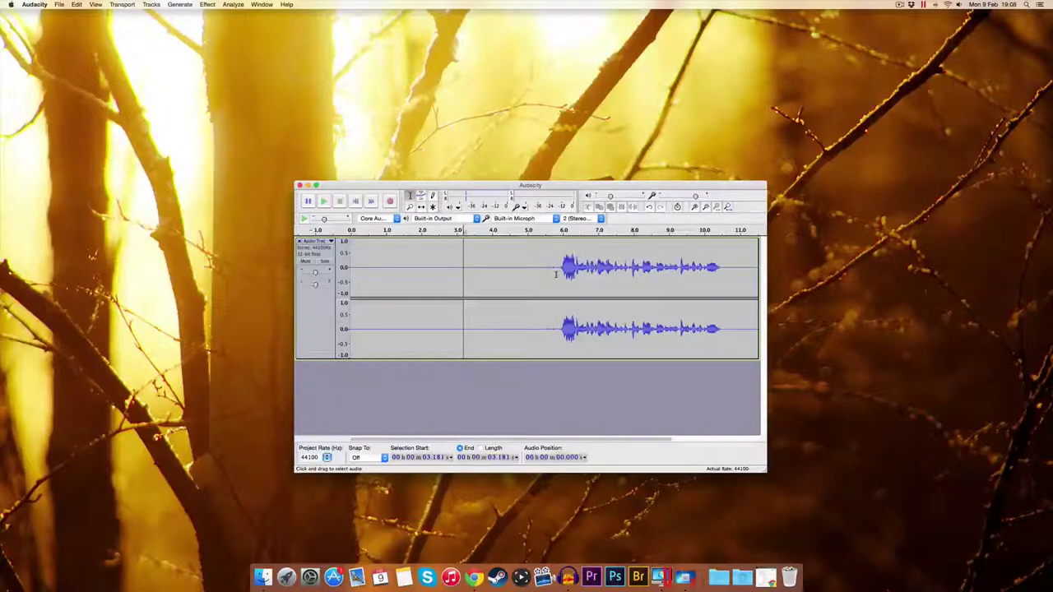
left_click(557, 276)
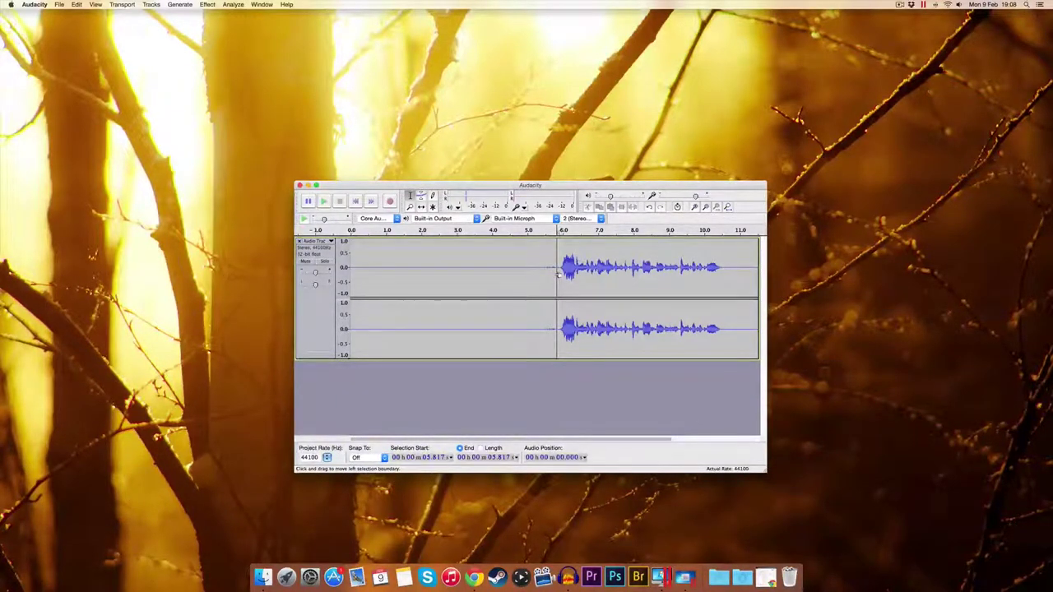
key("space")
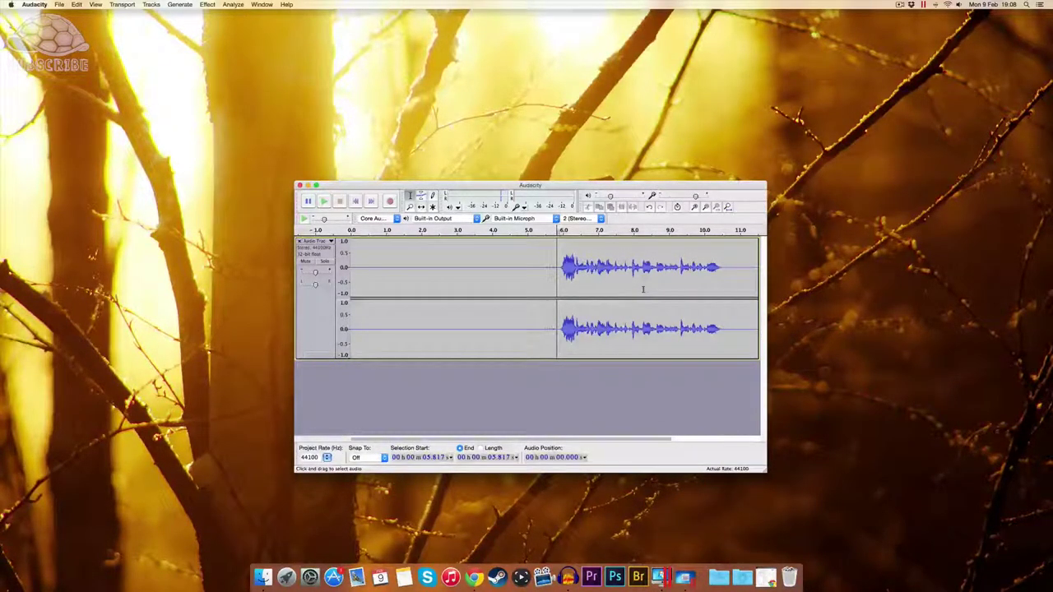
Apply the Compressor with −12 dB threshold, 2:1 ratio and make-up gain.
left_click(206, 5)
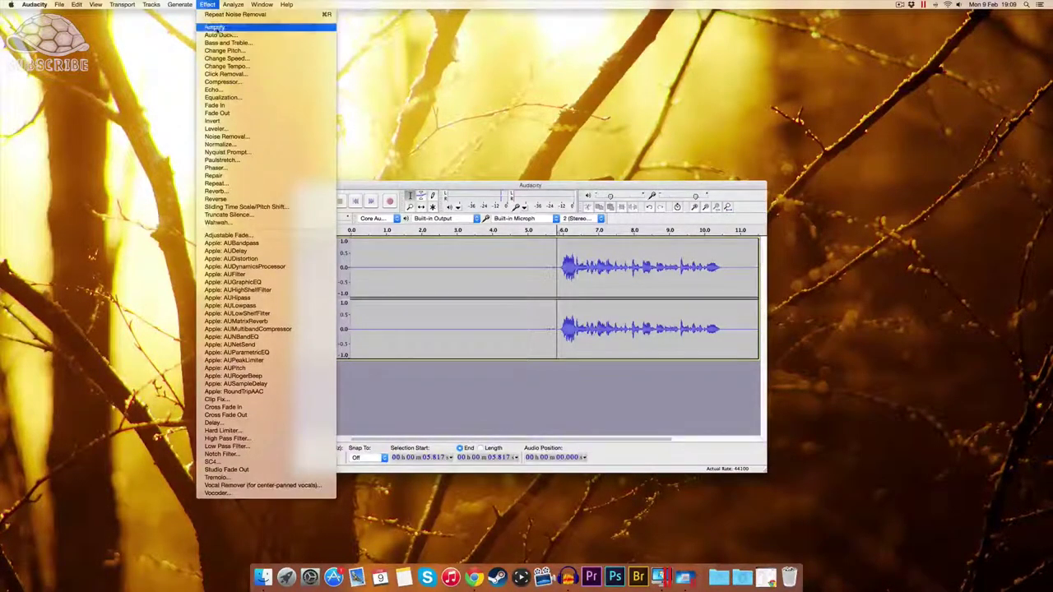
left_click(222, 82)
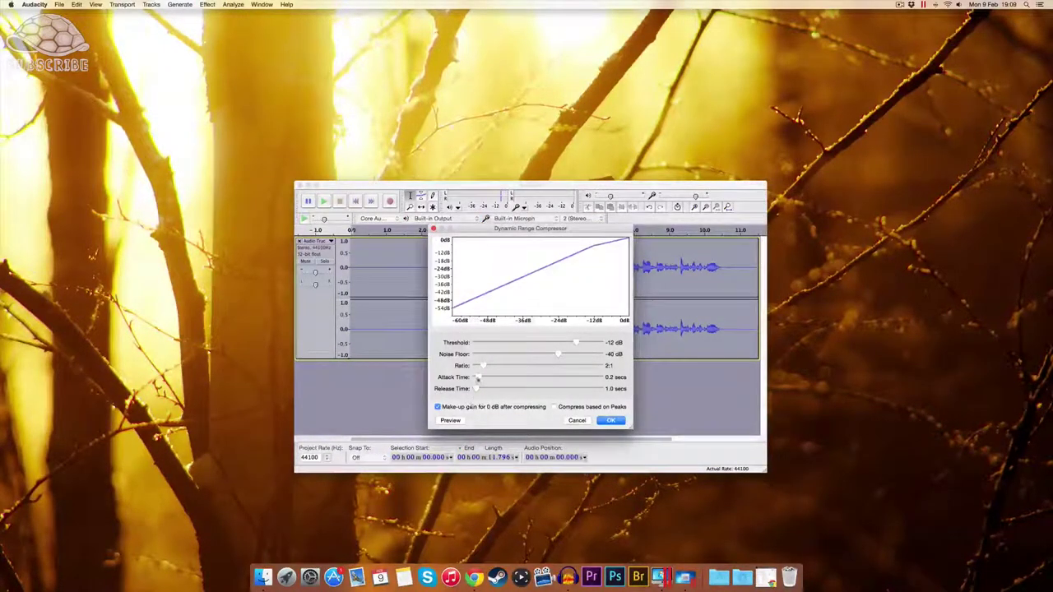
left_click(611, 418)
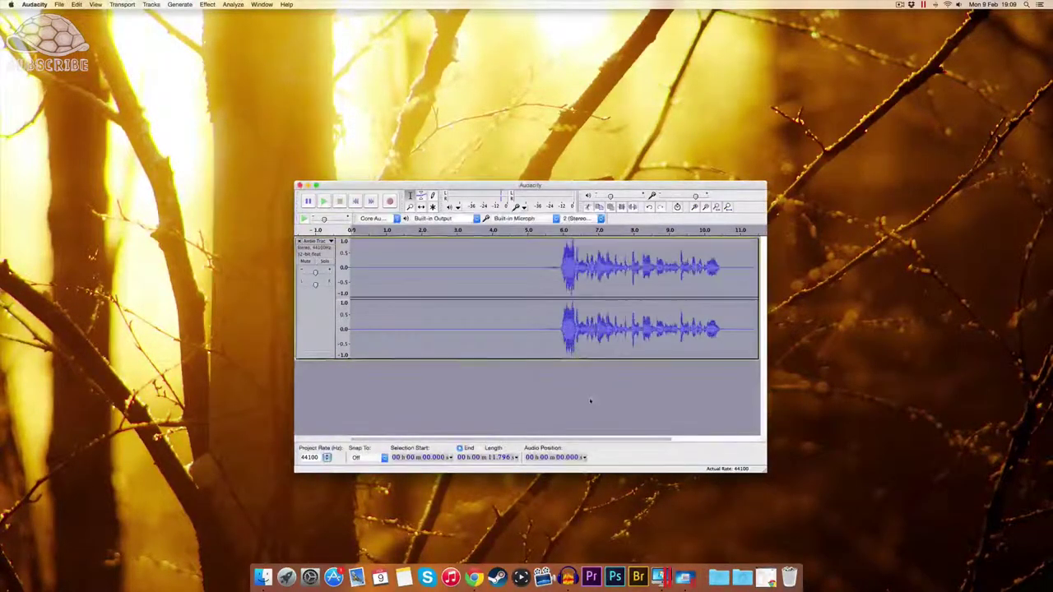
Play the compressed audio from just before the speech to check it.
left_click(558, 313)
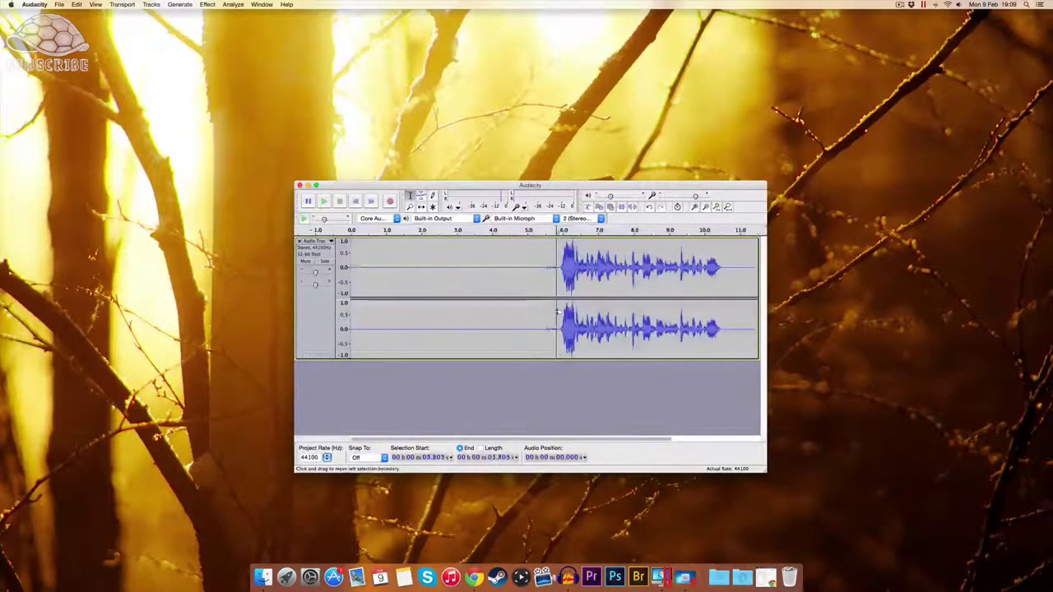
key("space")
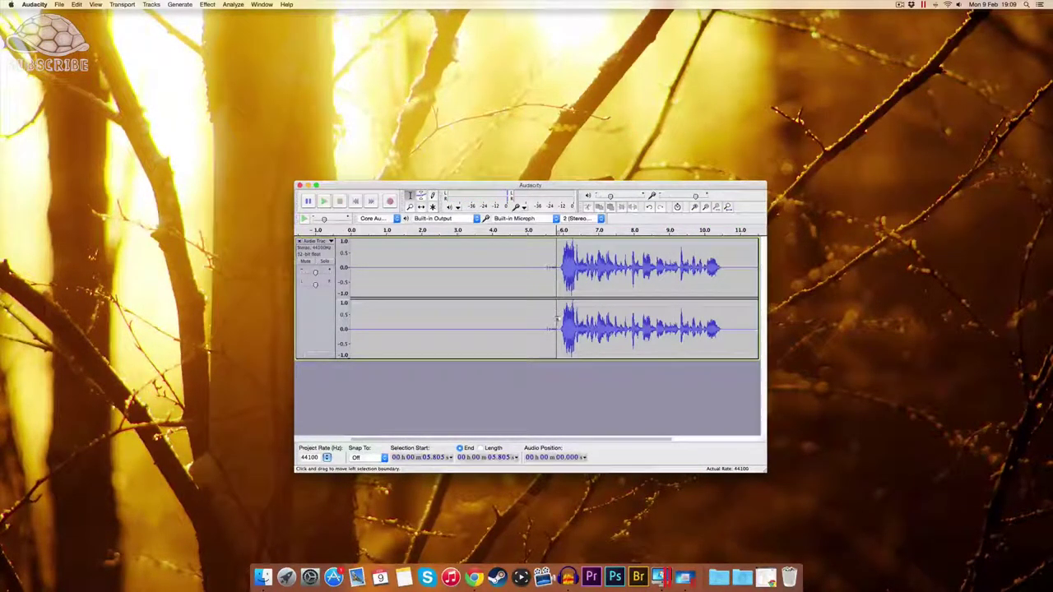
left_click(545, 280)
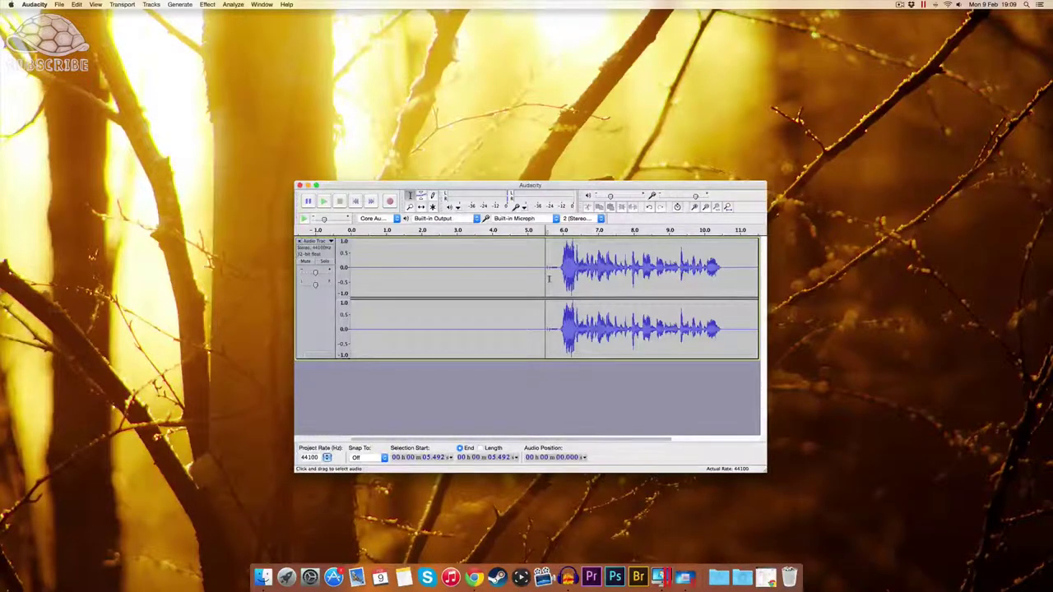
Apply Bass and Treble with Bass set to 4.0 dB and Treble left at 0.0 dB.
left_click(207, 5)
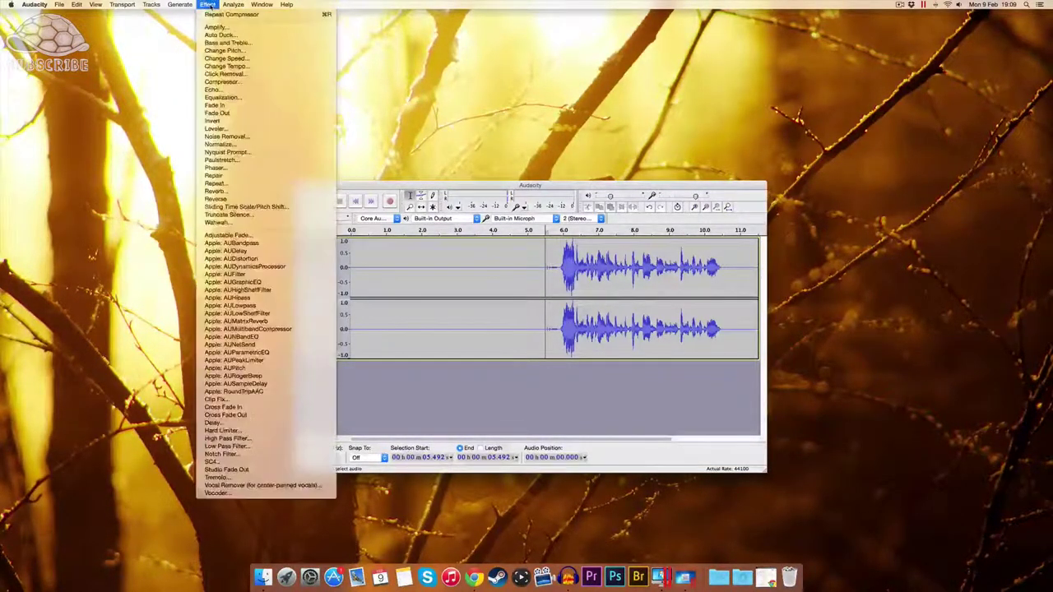
left_click(216, 105)
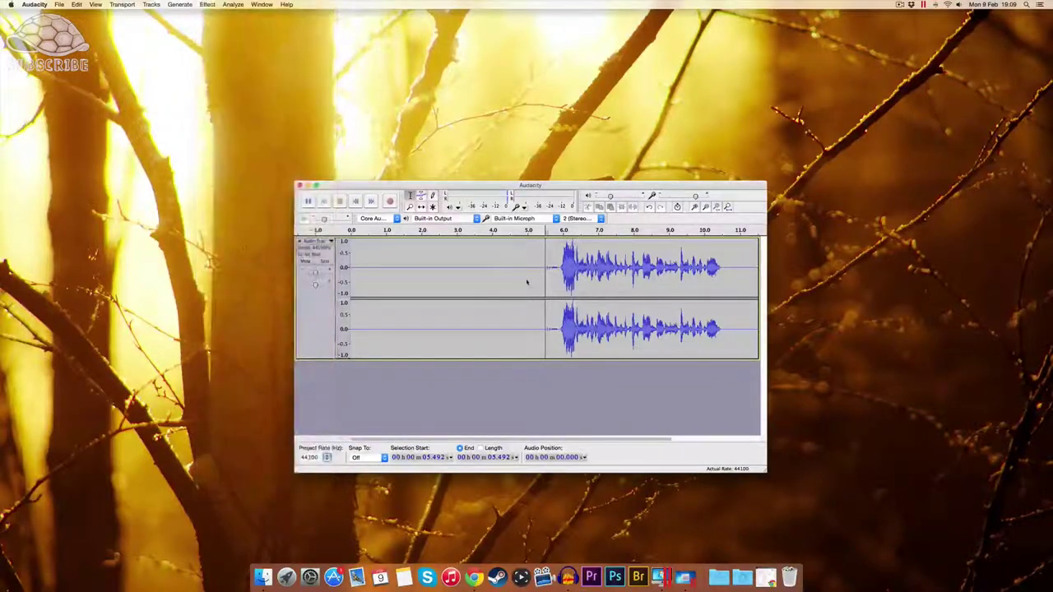
left_click(207, 5)
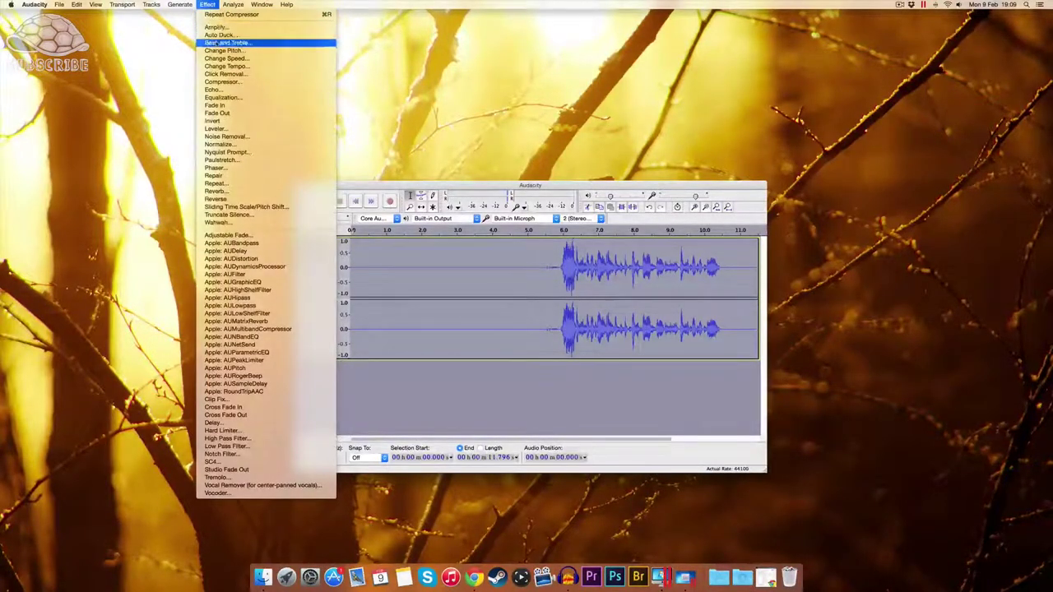
left_click(230, 37)
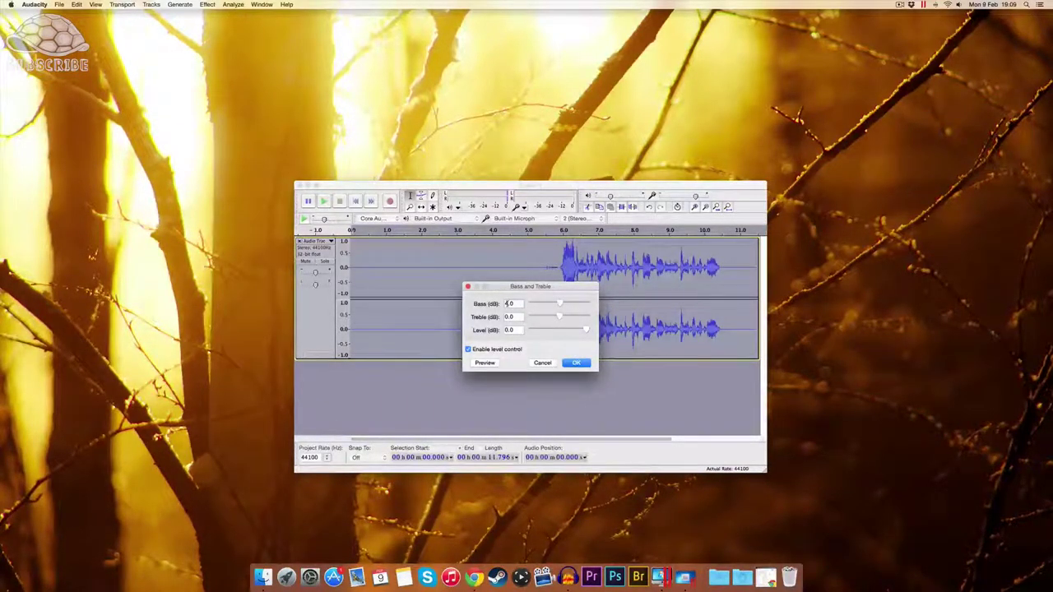
double_click(508, 304)
type("6.0")
type("4")
left_click(576, 363)
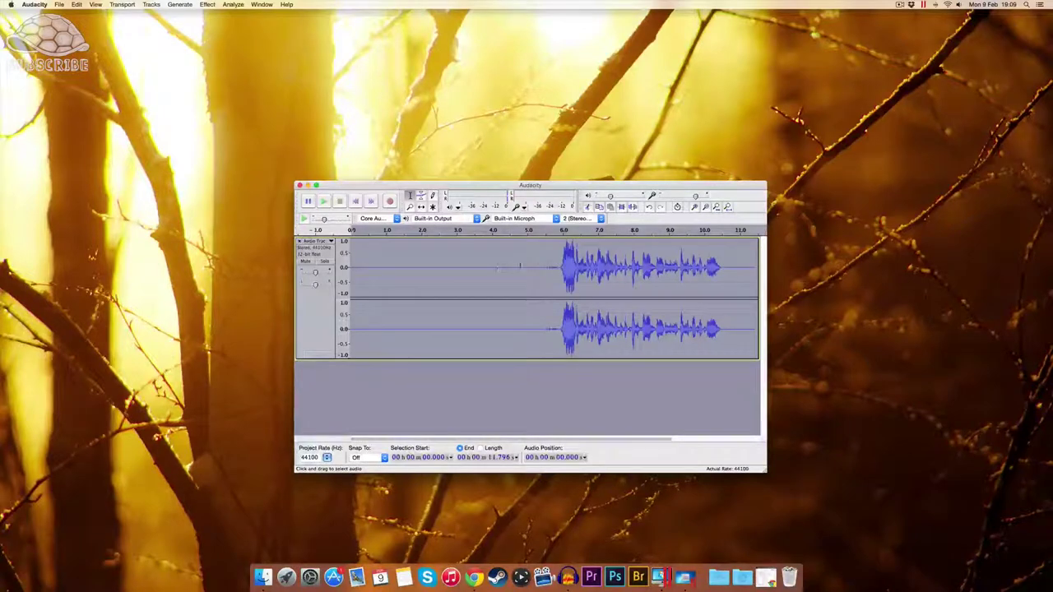
Play back the processed audio, then delete the silent lead-in from 0 to about 5.4 s.
left_click(548, 268)
key("space")
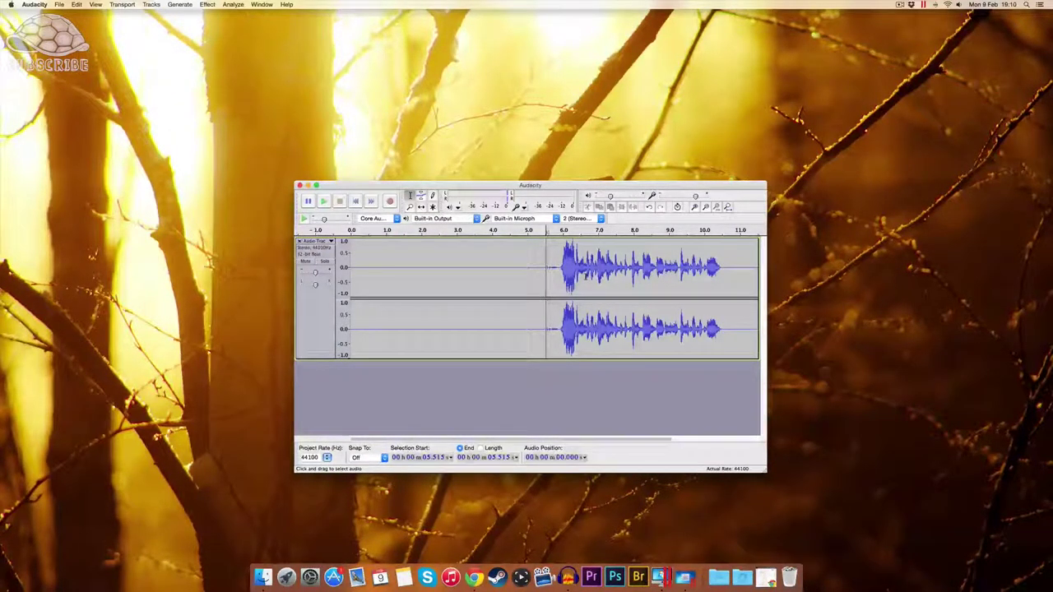
left_click_drag(542, 271, 290, 286)
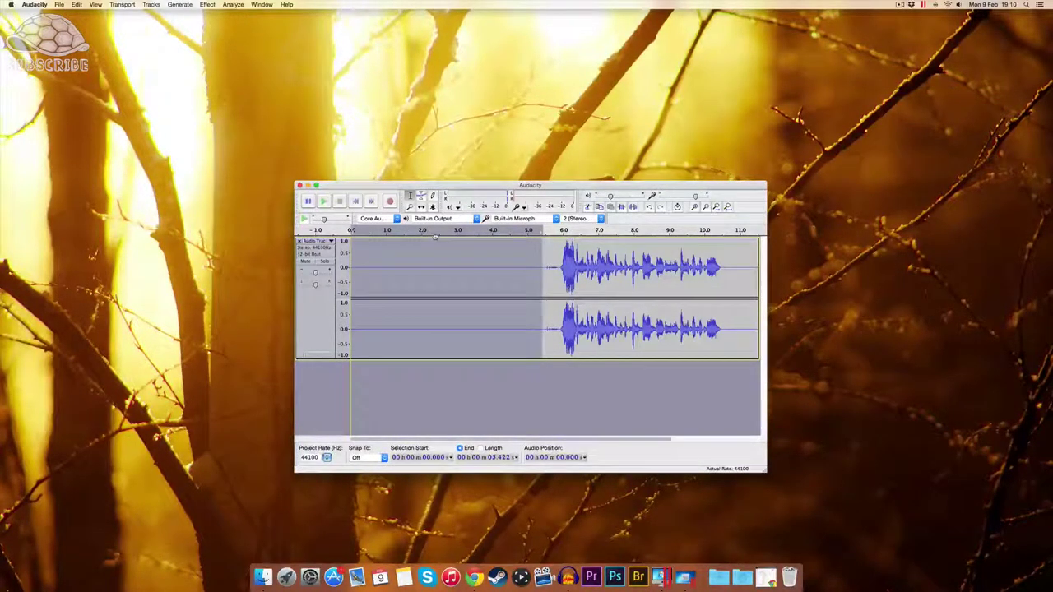
key("Delete")
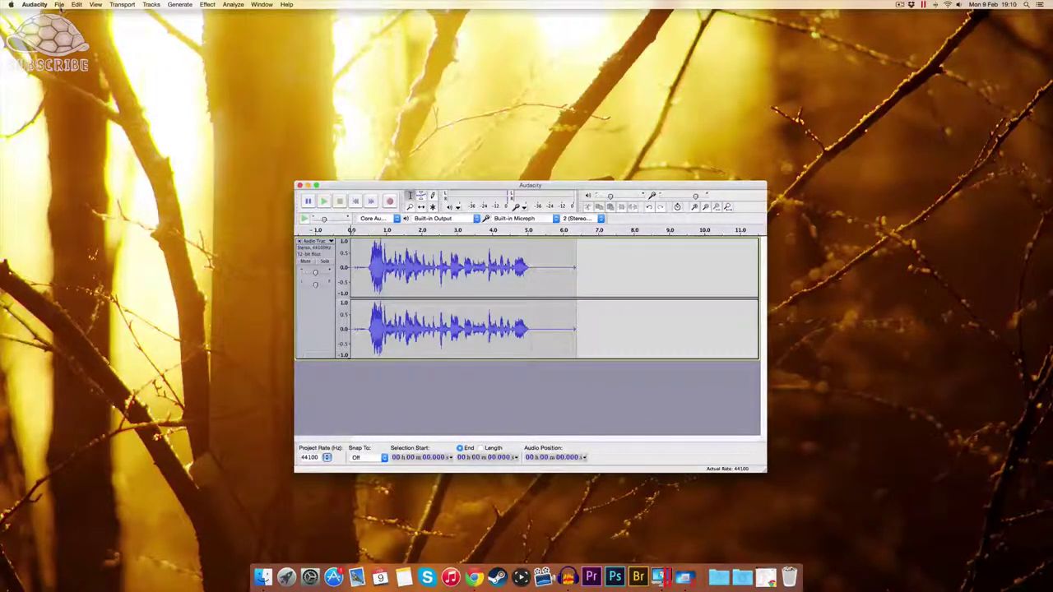
Export the take as 16-bit PCM AIFF 'test' to the Desktop and select the saved test.aiff.
left_click(59, 4)
left_click(79, 112)
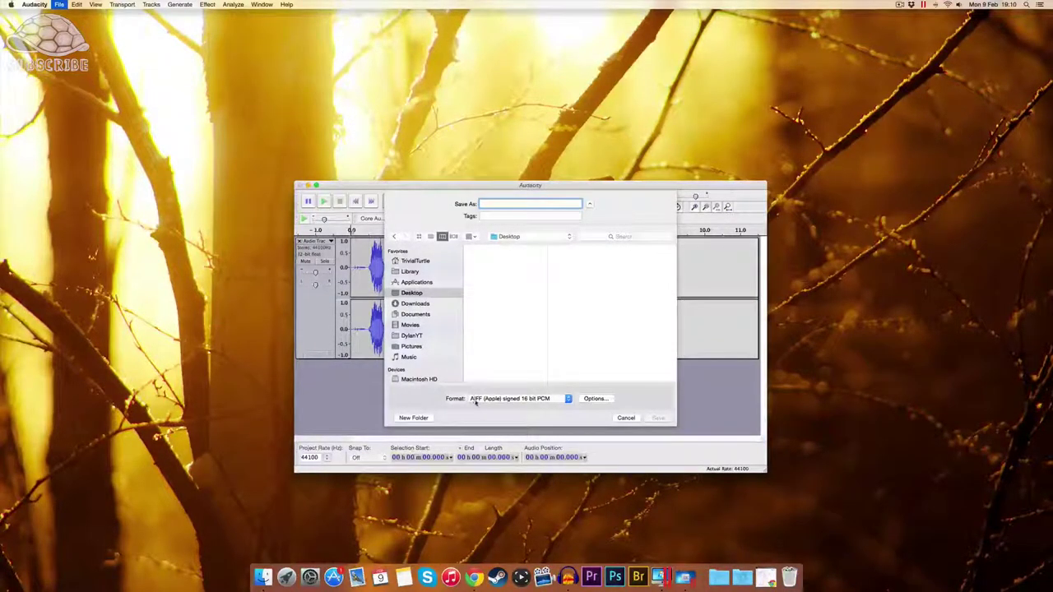
left_click(565, 400)
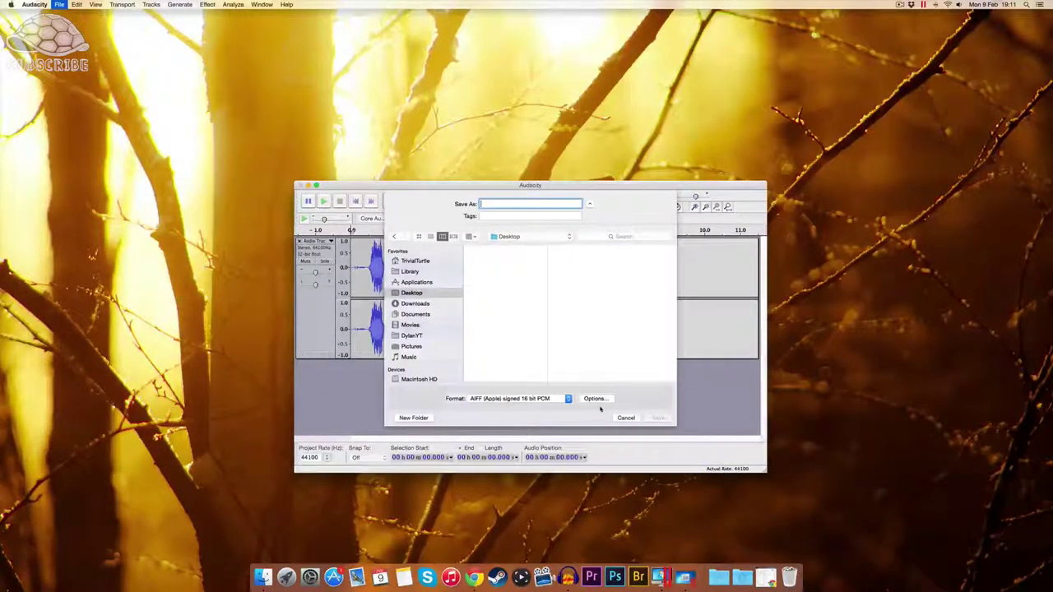
type("test")
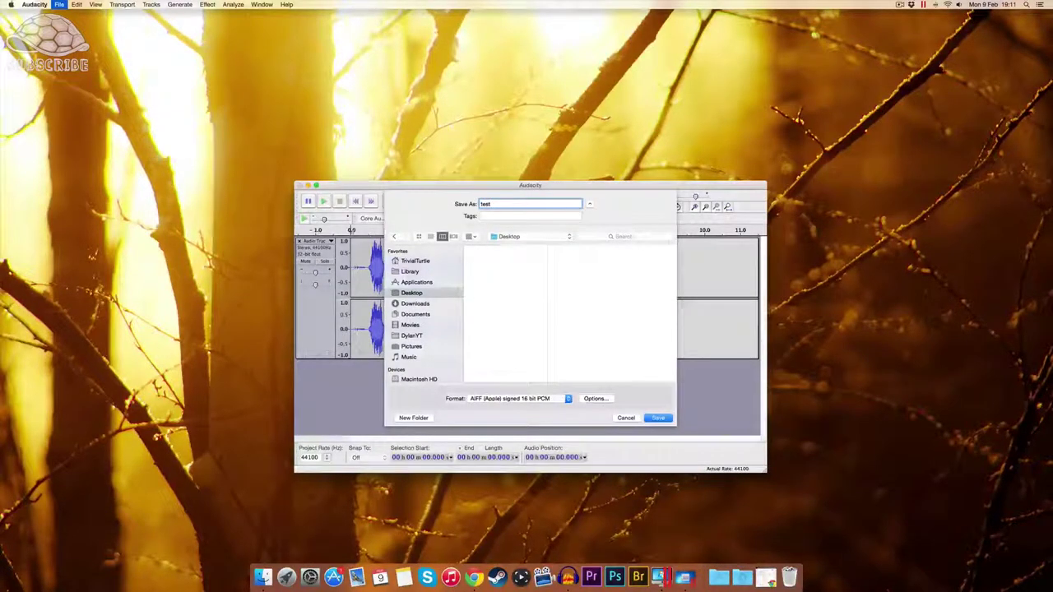
left_click(658, 418)
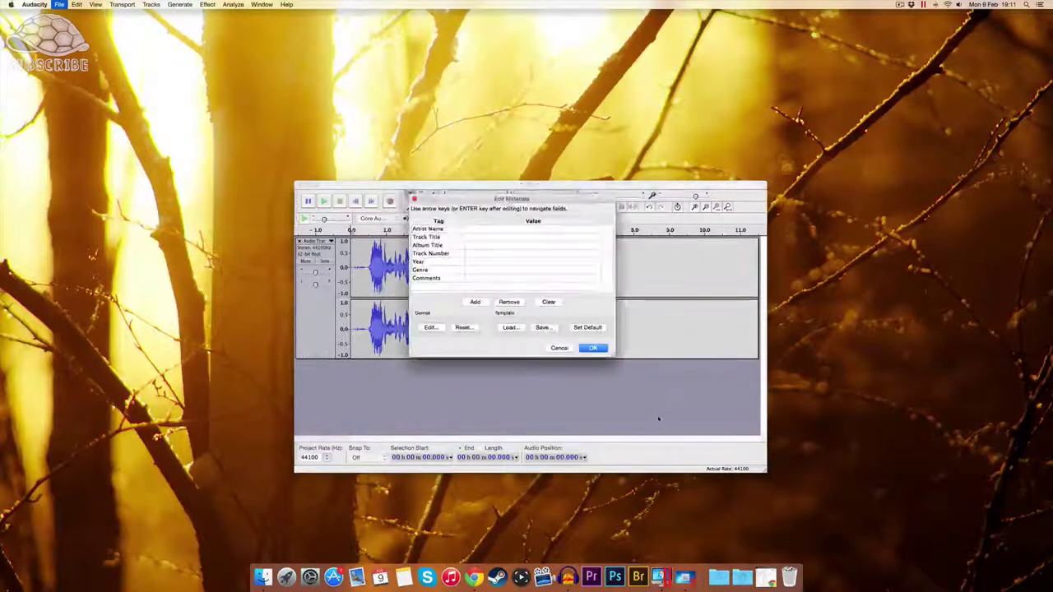
key("Return")
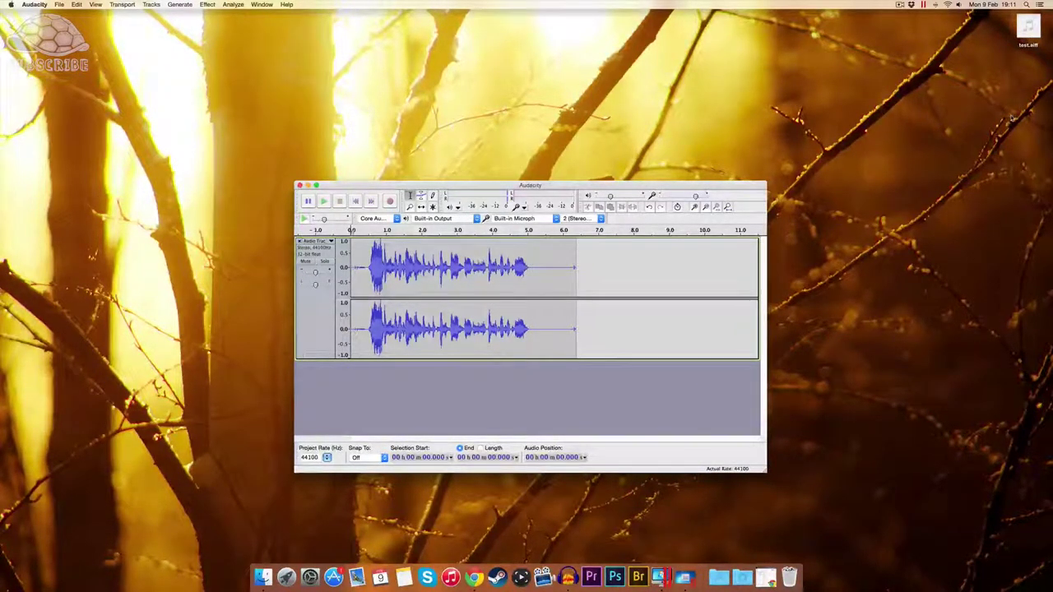
left_click_drag(683, 185, 666, 101)
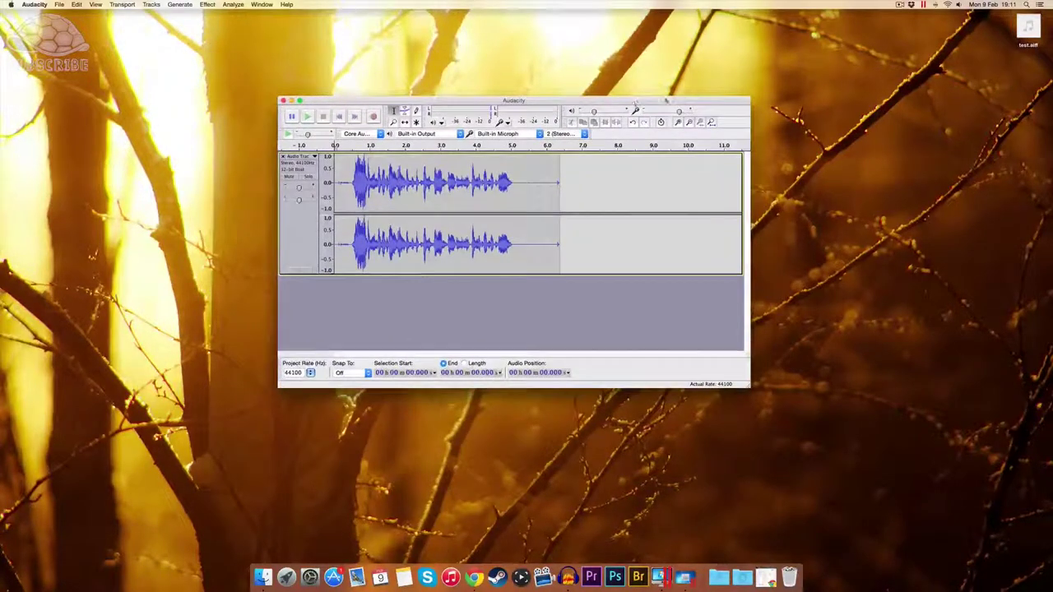
left_click(1032, 44)
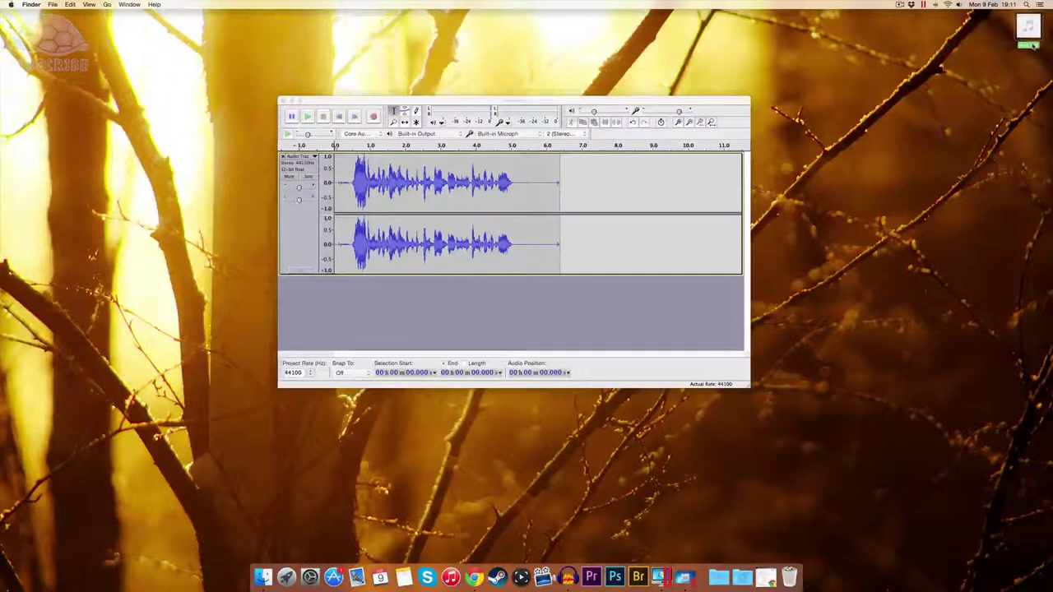